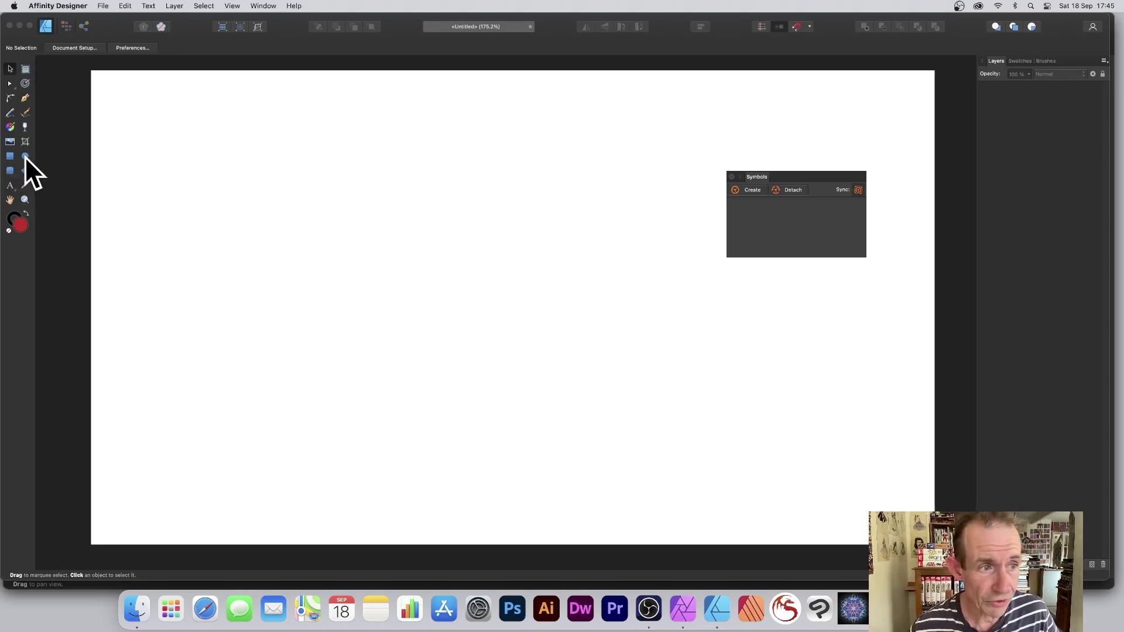
- Draw a large red circle and a small ellipse beside it with a gold fill
{"action": "left_click", "coordinate": [26, 156]}
{"action": "left_click_drag", "start_coordinate": [221, 99], "coordinate": [628, 486]}
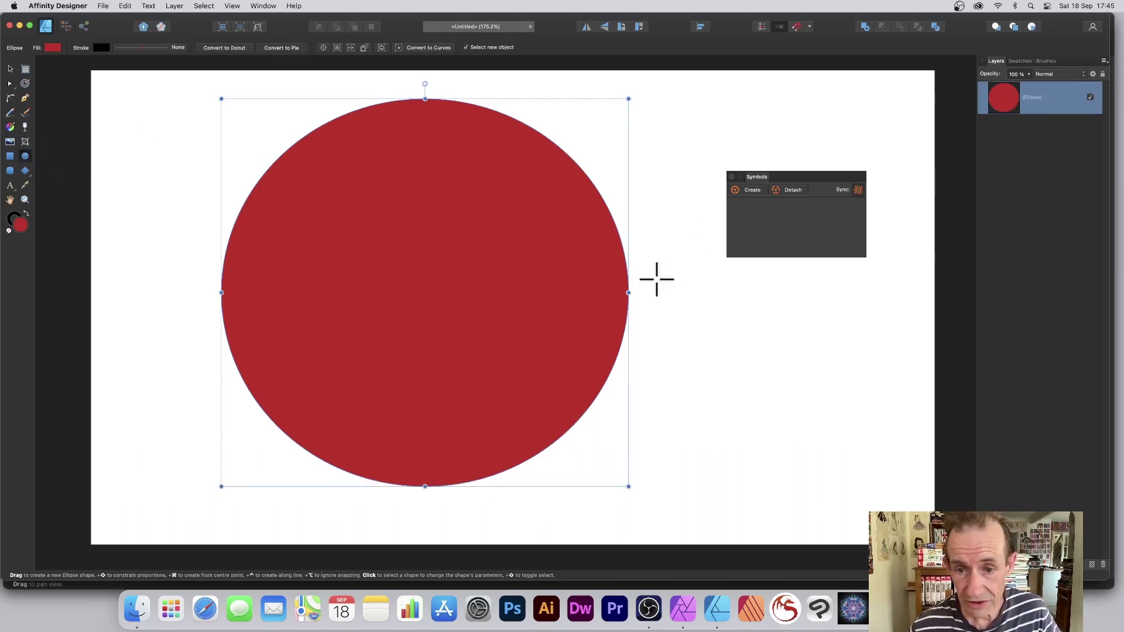
{"action": "left_click_drag", "start_coordinate": [656, 281], "coordinate": [777, 393]}
{"action": "left_click", "coordinate": [52, 48]}
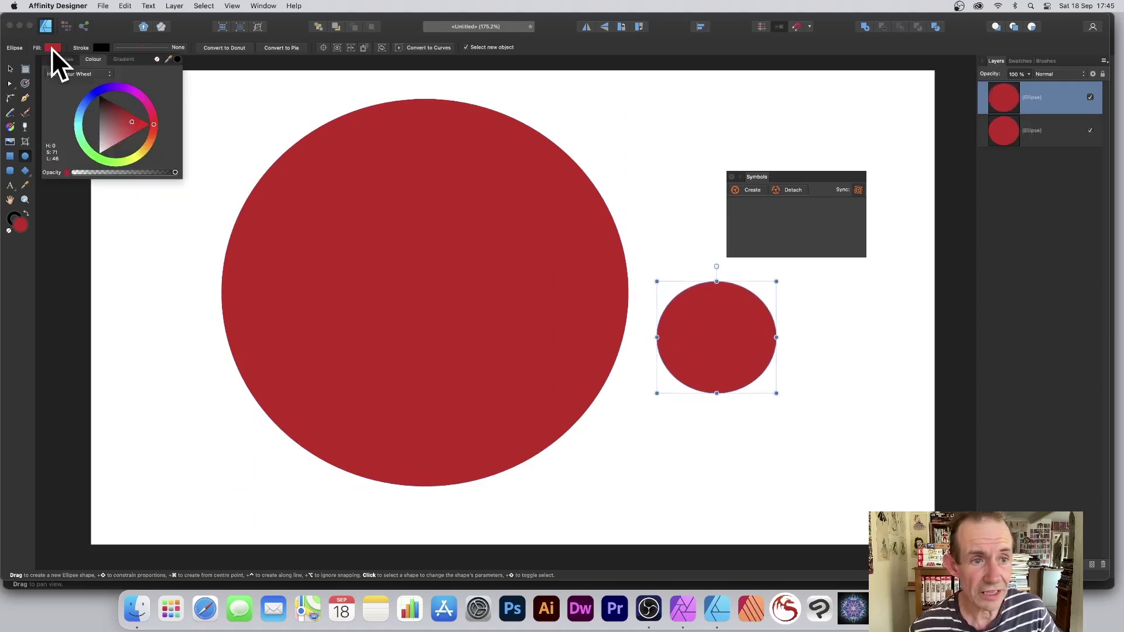
{"action": "left_click", "coordinate": [144, 151]}
- Move the gold ellipse onto the red circle's upper-left area and select both shapes
{"action": "left_click", "coordinate": [13, 70]}
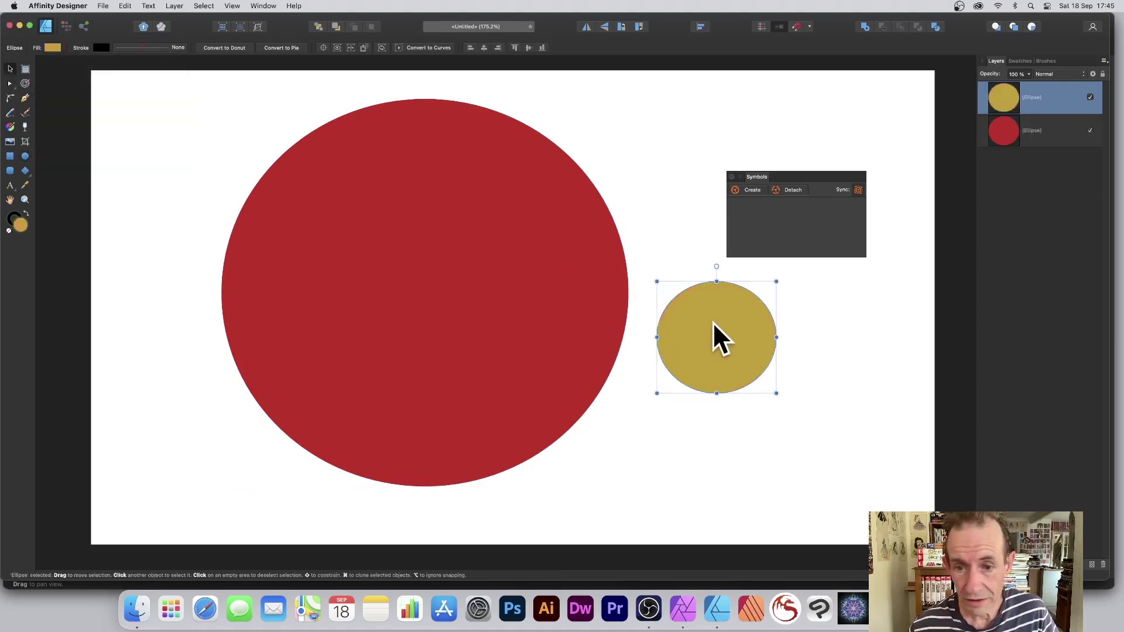
{"action": "left_click_drag", "start_coordinate": [712, 322], "coordinate": [395, 221]}
{"action": "mouse_move", "coordinate": [182, 74]}
{"action": "left_mouse_down"}
{"action": "mouse_move", "coordinate": [620, 463]}
{"action": "mouse_move", "coordinate": [710, 503]}
{"action": "left_mouse_up"}
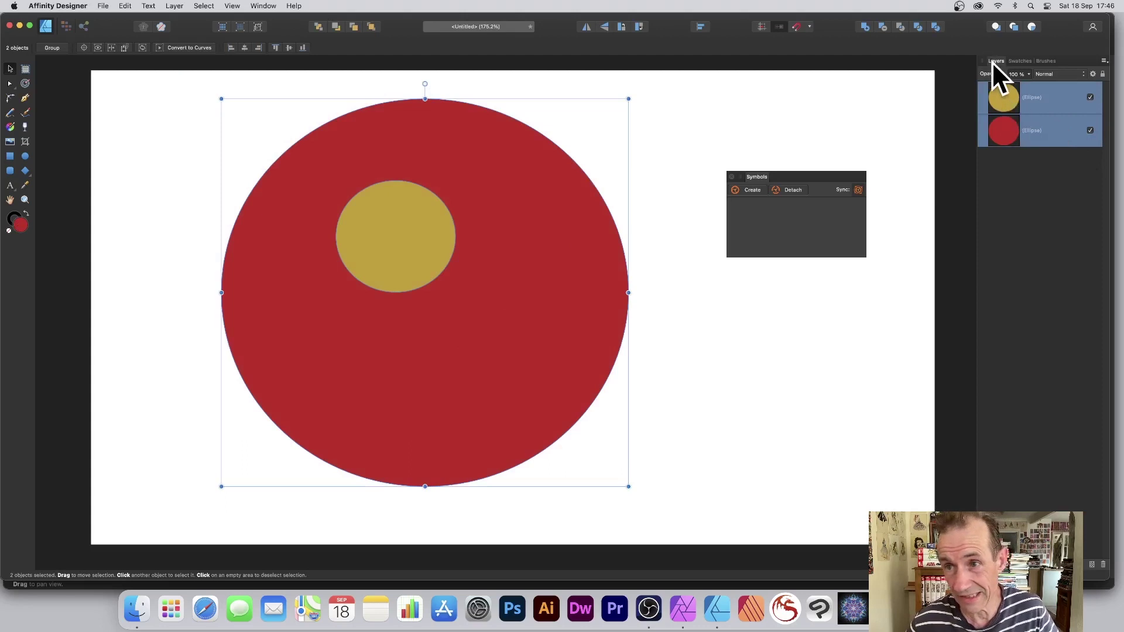
- Group the red and gold circles, then scale the group down and move it up-left
{"action": "right_click", "coordinate": [1000, 88]}
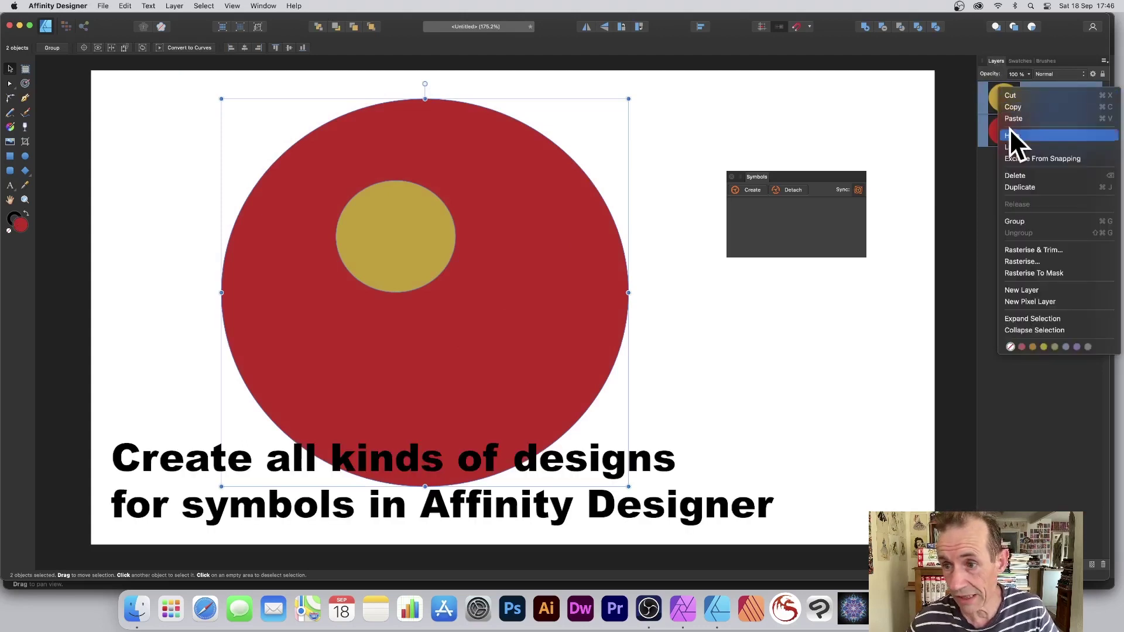
{"action": "left_click", "coordinate": [1016, 220]}
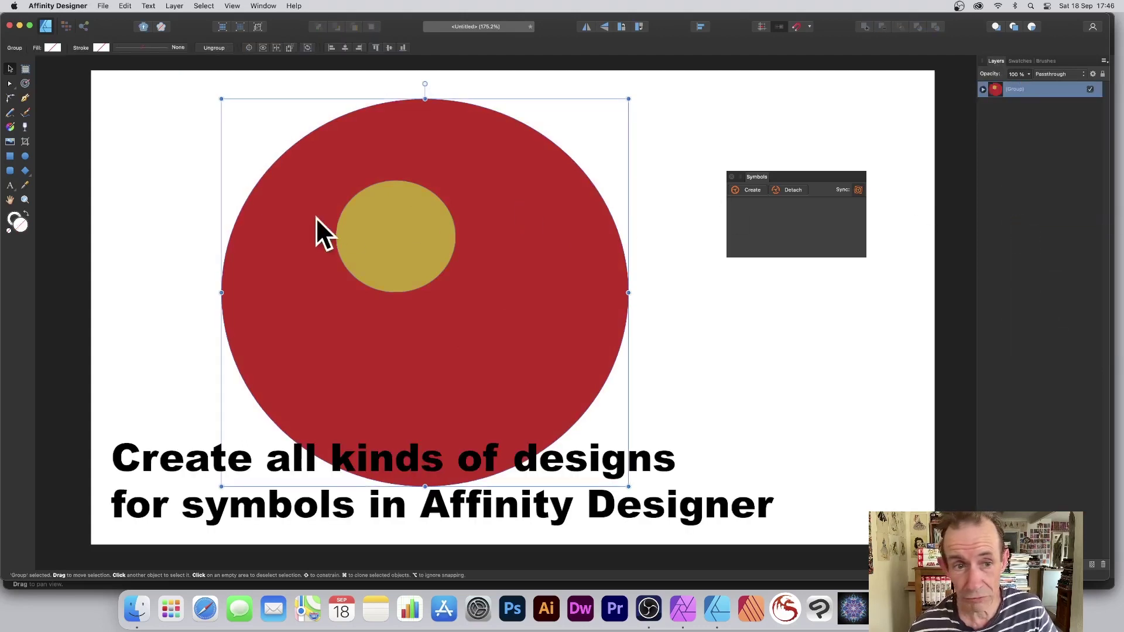
{"action": "left_click_drag", "start_coordinate": [380, 219], "coordinate": [378, 231]}
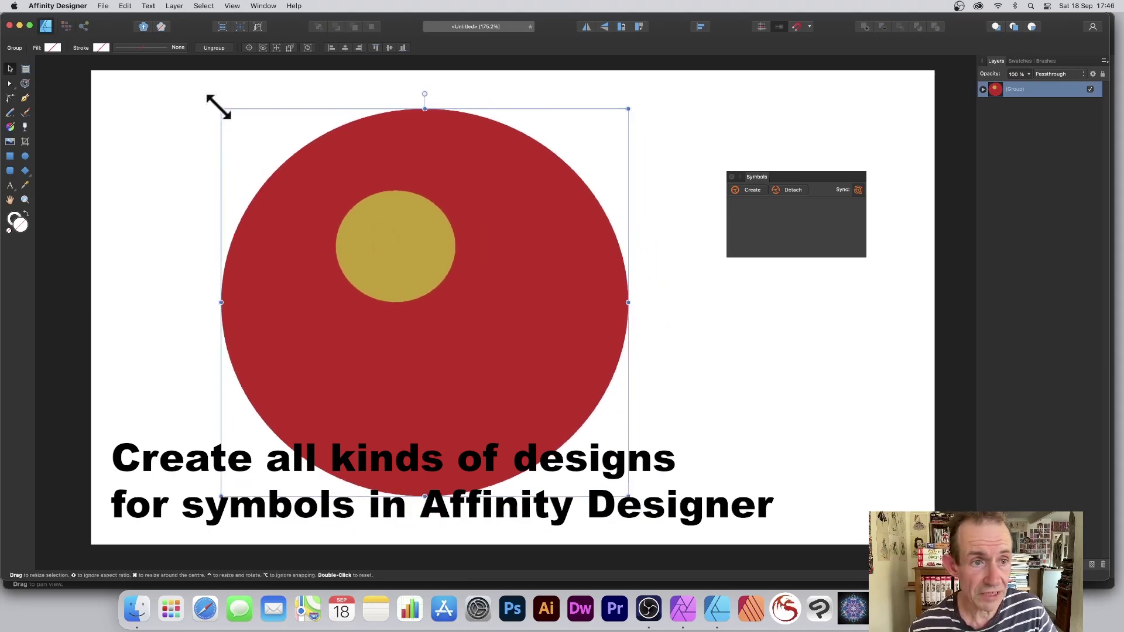
{"action": "left_click_drag", "start_coordinate": [220, 109], "coordinate": [409, 288]}
{"action": "left_click_drag", "start_coordinate": [559, 359], "coordinate": [477, 237]}
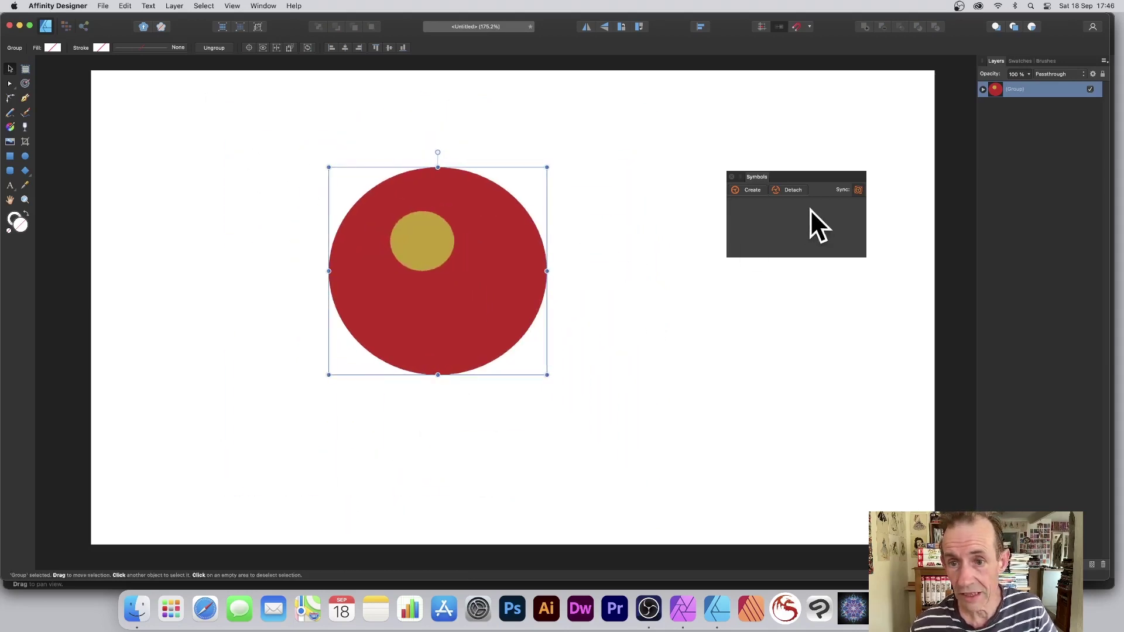
- Create a symbol from the group, delete the original, and place symbol instances
{"action": "left_click", "coordinate": [755, 191]}
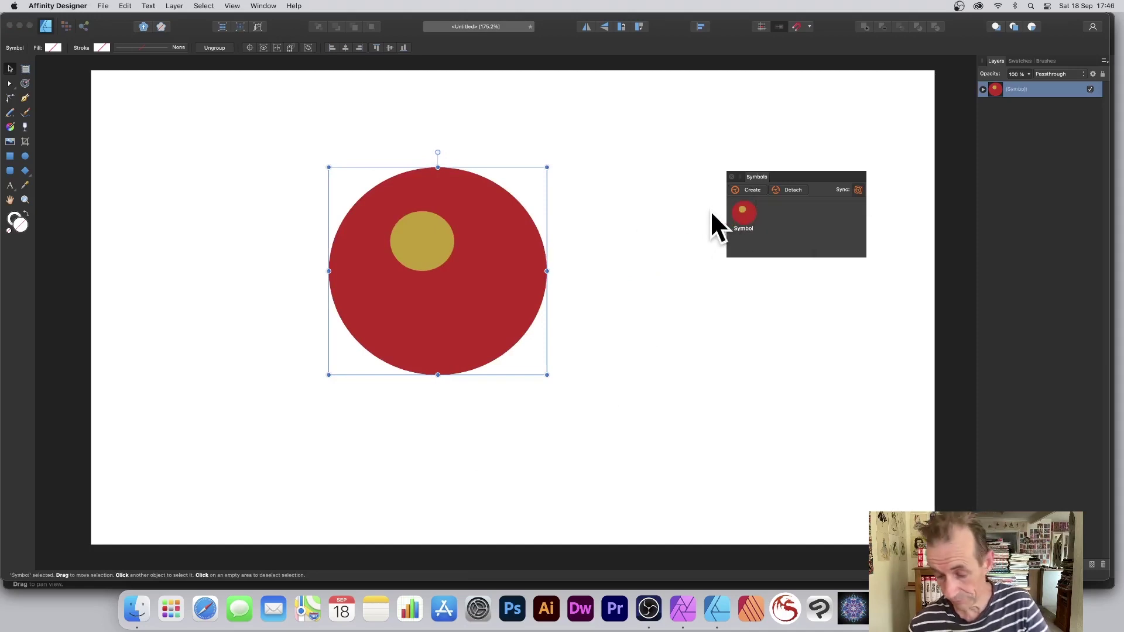
{"action": "key", "text": "Delete"}
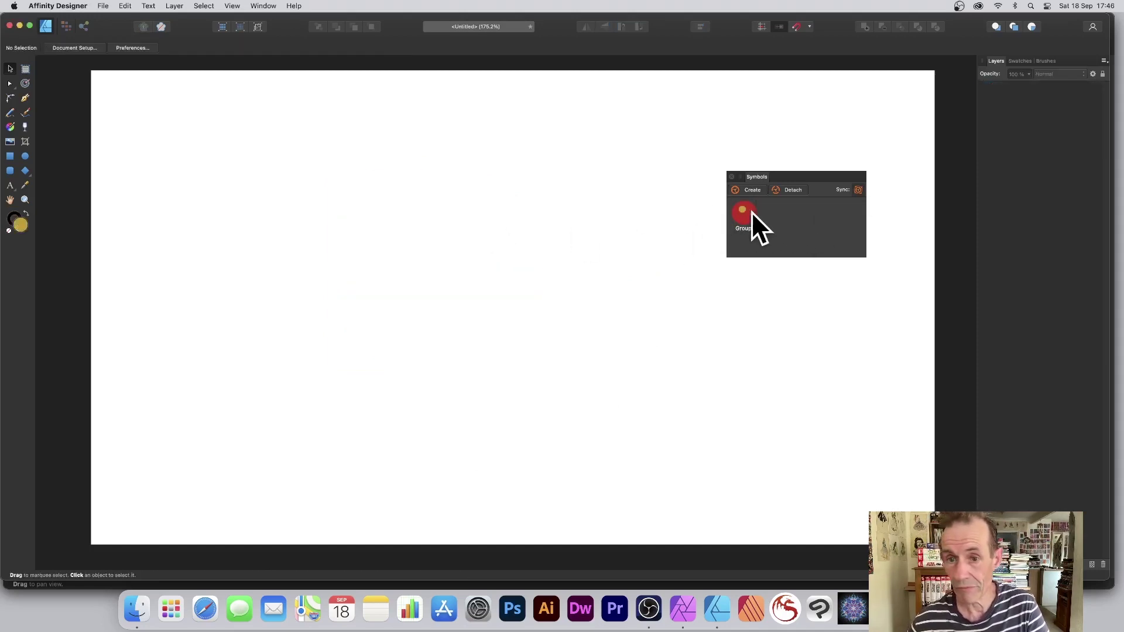
{"action": "left_click_drag", "start_coordinate": [742, 211], "coordinate": [256, 198]}
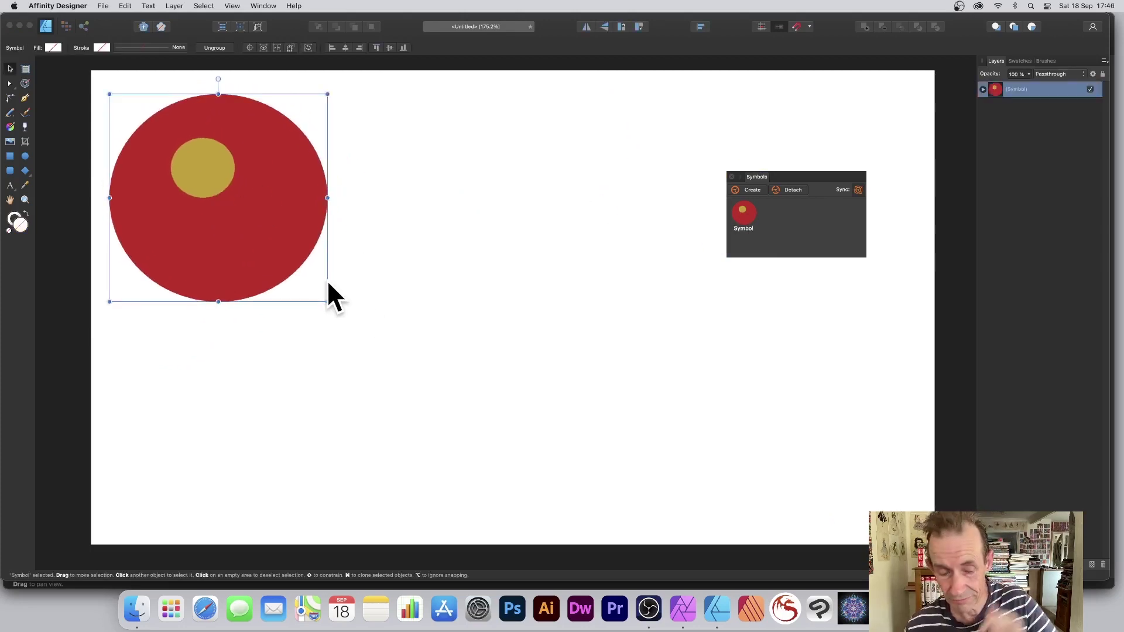
{"action": "left_click_drag", "start_coordinate": [294, 236], "coordinate": [695, 401]}
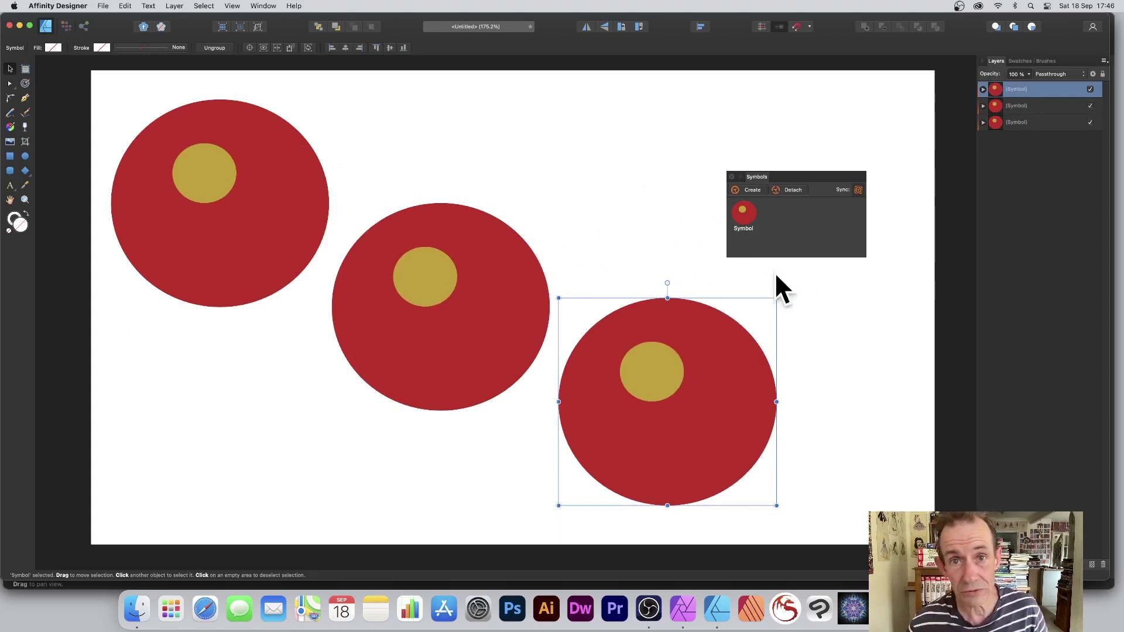
- Shrink and reposition the rightmost instance, and shift the middle instance right and down
{"action": "left_click_drag", "start_coordinate": [758, 178], "coordinate": [836, 67]}
{"action": "left_click_drag", "start_coordinate": [669, 371], "coordinate": [727, 323]}
{"action": "left_click_drag", "start_coordinate": [614, 252], "coordinate": [688, 320]}
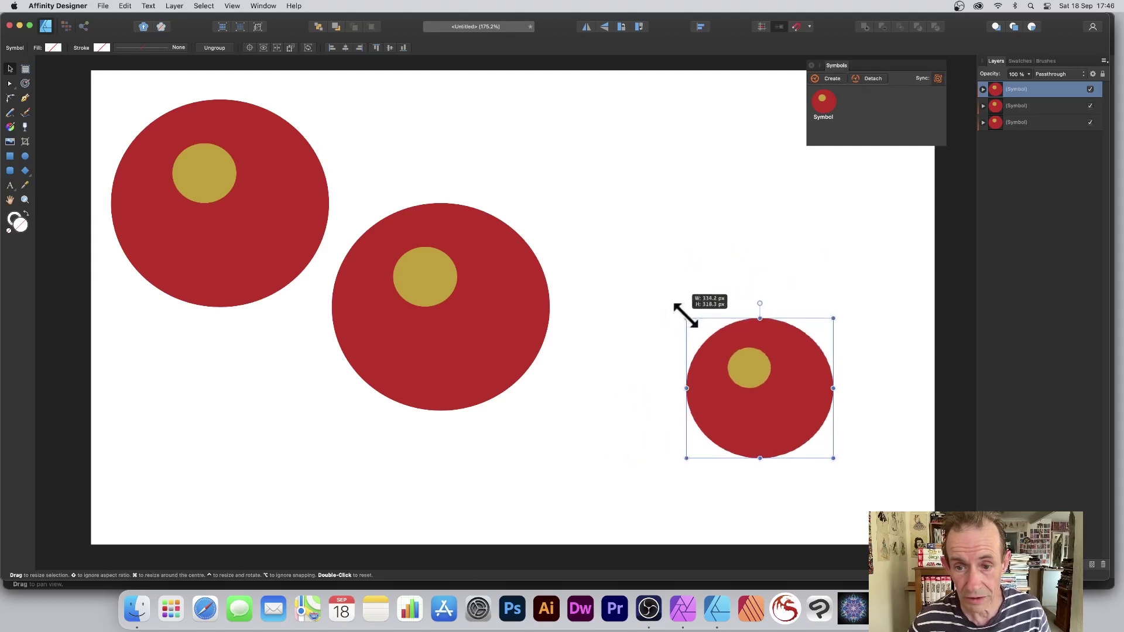
{"action": "left_click", "coordinate": [442, 283]}
{"action": "left_click_drag", "start_coordinate": [442, 284], "coordinate": [483, 311]}
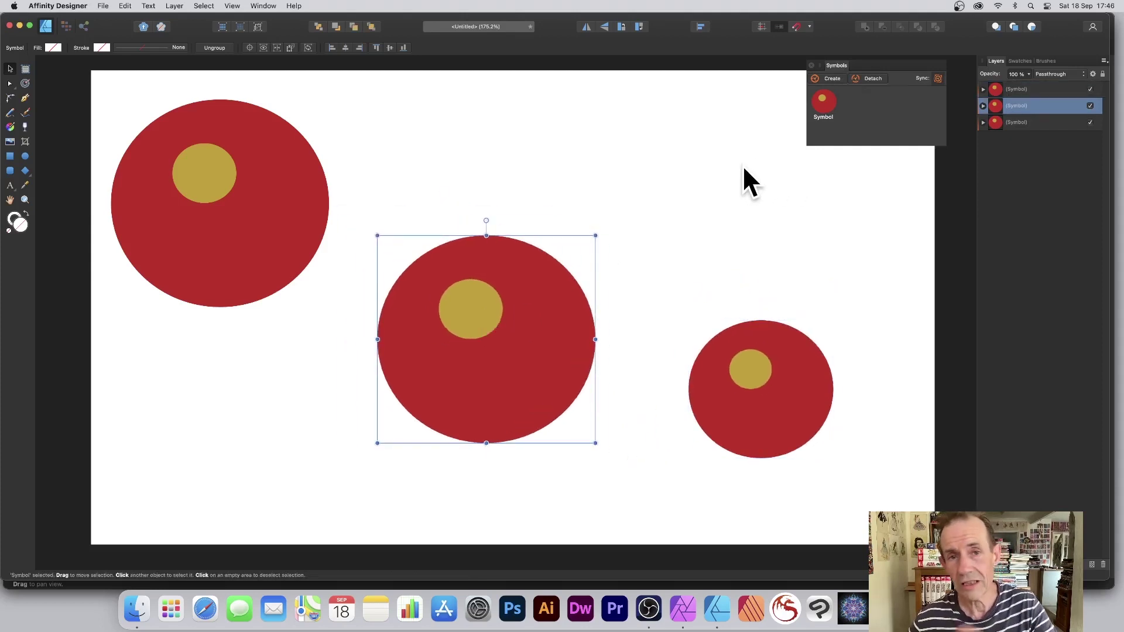
- Send the three-symbol document to Affinity Photo with File > Edit in Photo
{"action": "left_click", "coordinate": [102, 6]}
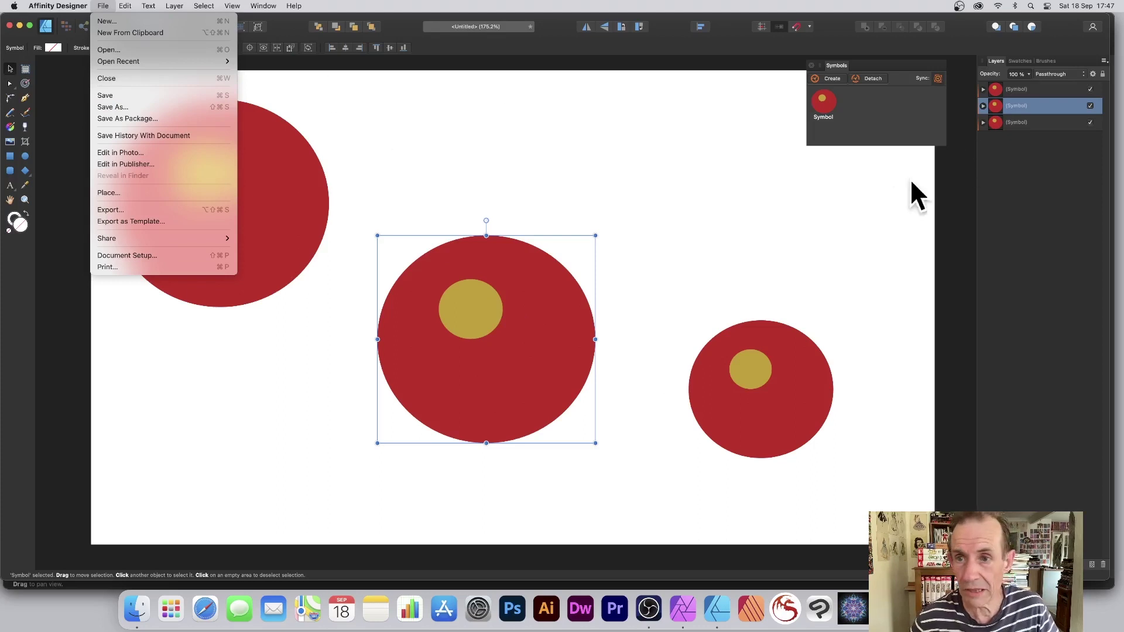
{"action": "left_click", "coordinate": [104, 5]}
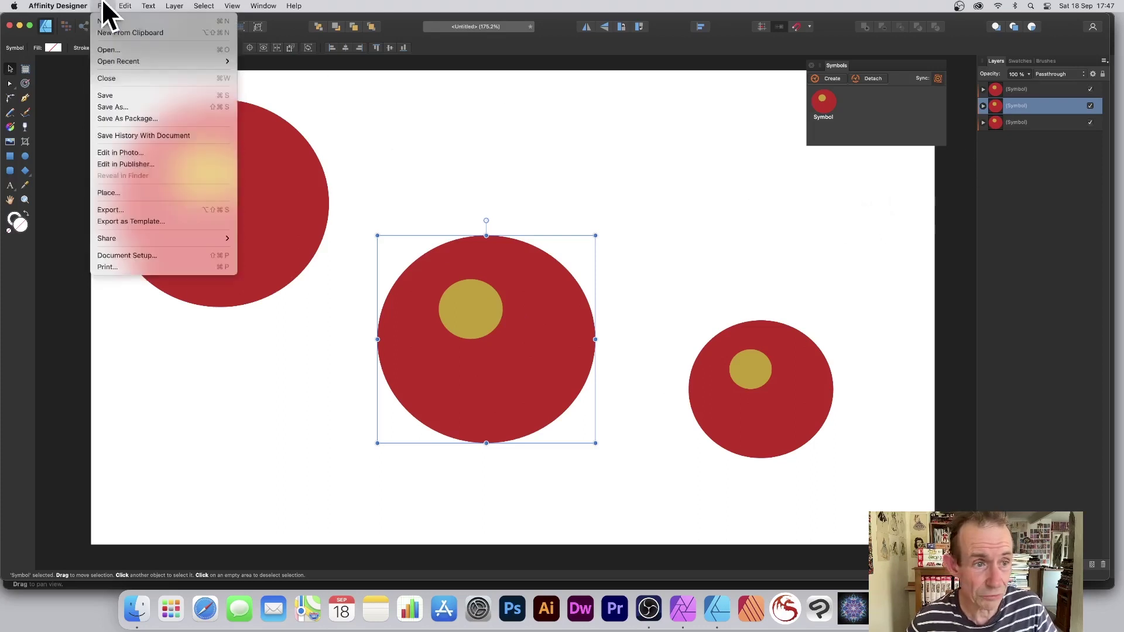
{"action": "left_click", "coordinate": [131, 154]}
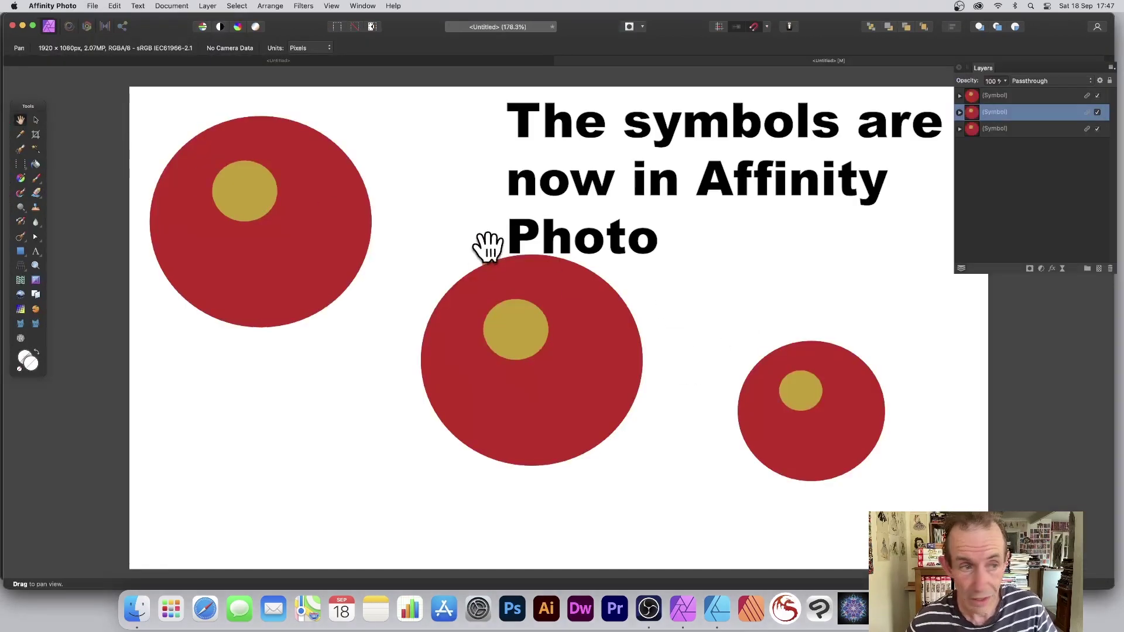
- Nudge the middle symbol slightly upward, with the File menu opened and dismissed
{"action": "left_click", "coordinate": [35, 120]}
{"action": "left_click_drag", "start_coordinate": [531, 310], "coordinate": [542, 278]}
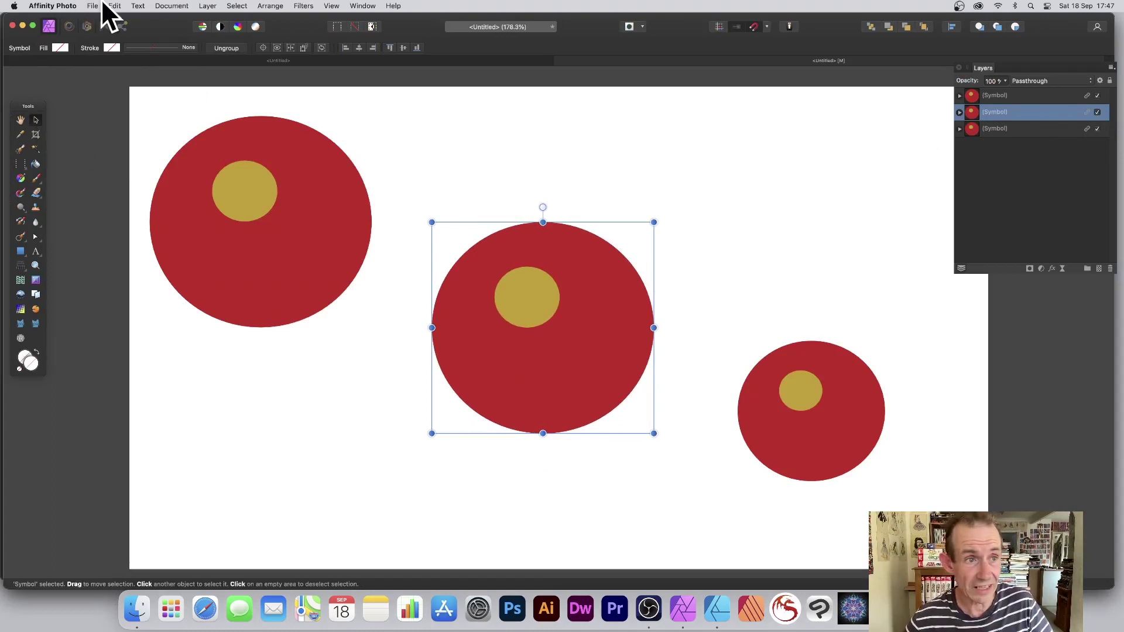
{"action": "left_click", "coordinate": [91, 7]}
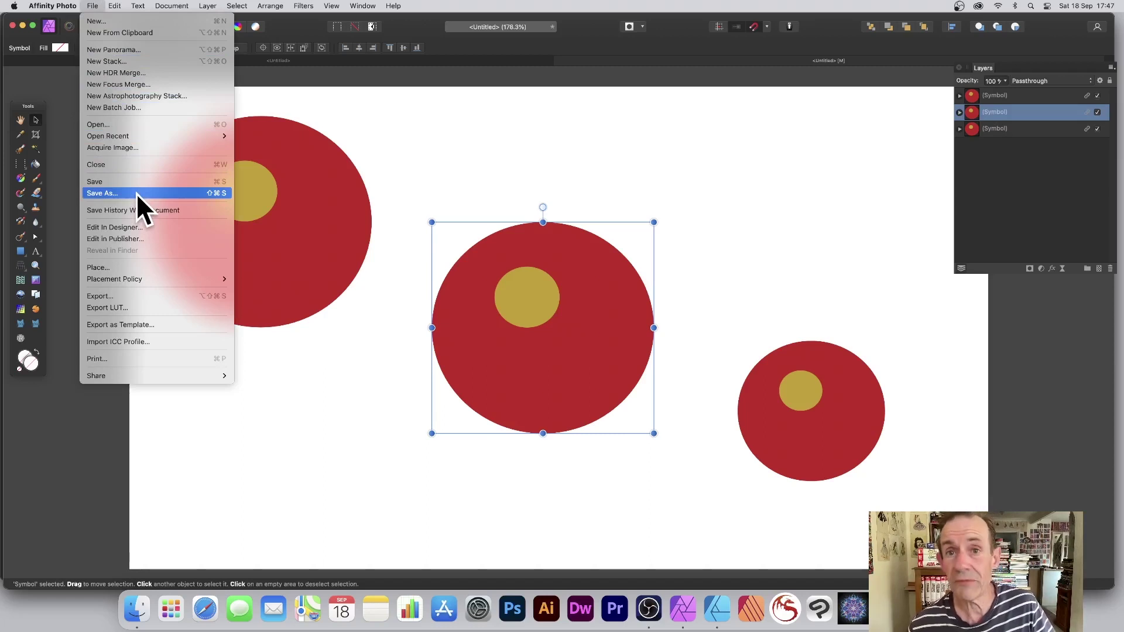
{"action": "left_click", "coordinate": [746, 211]}
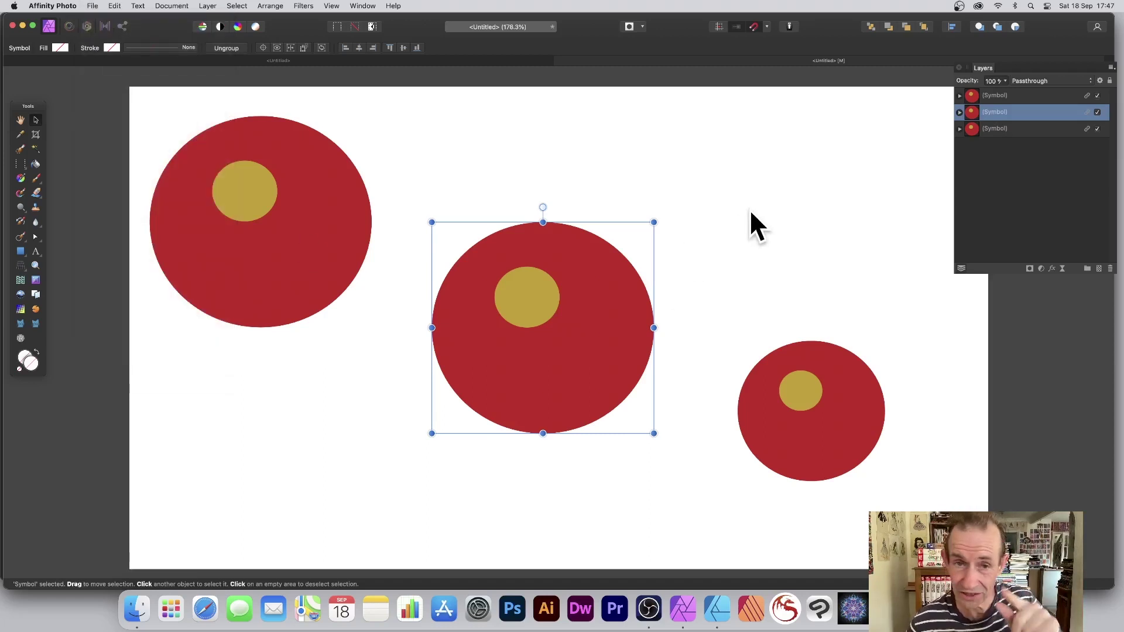
- Expand the middle symbol's layer and select its red Ellipse
{"action": "left_click", "coordinate": [964, 111]}
{"action": "left_click", "coordinate": [996, 147]}
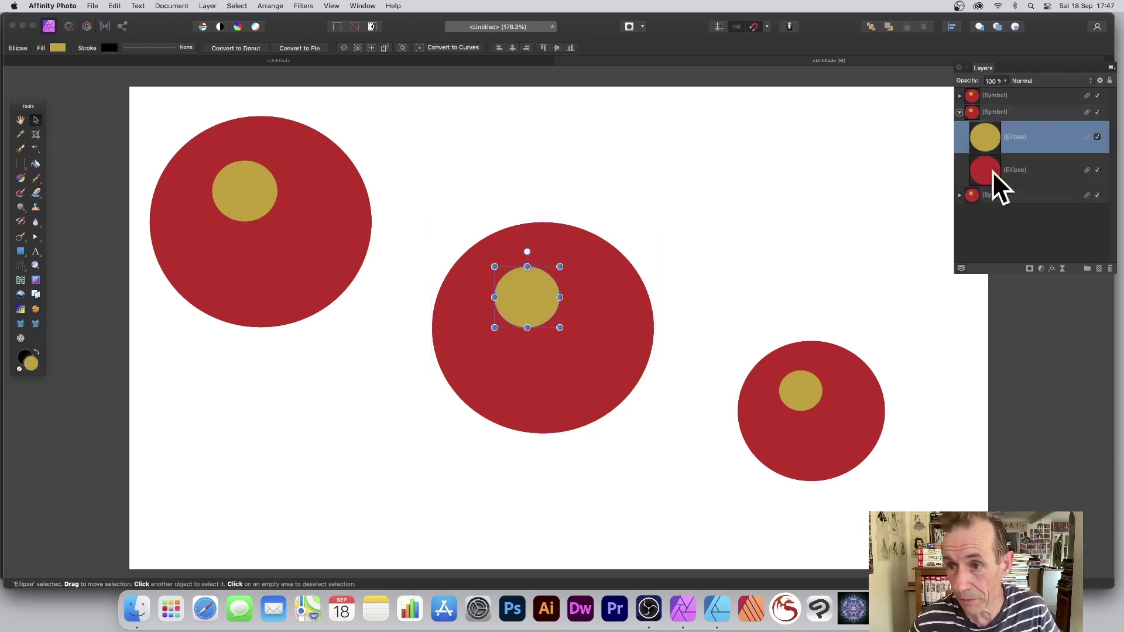
{"action": "left_click", "coordinate": [996, 169]}
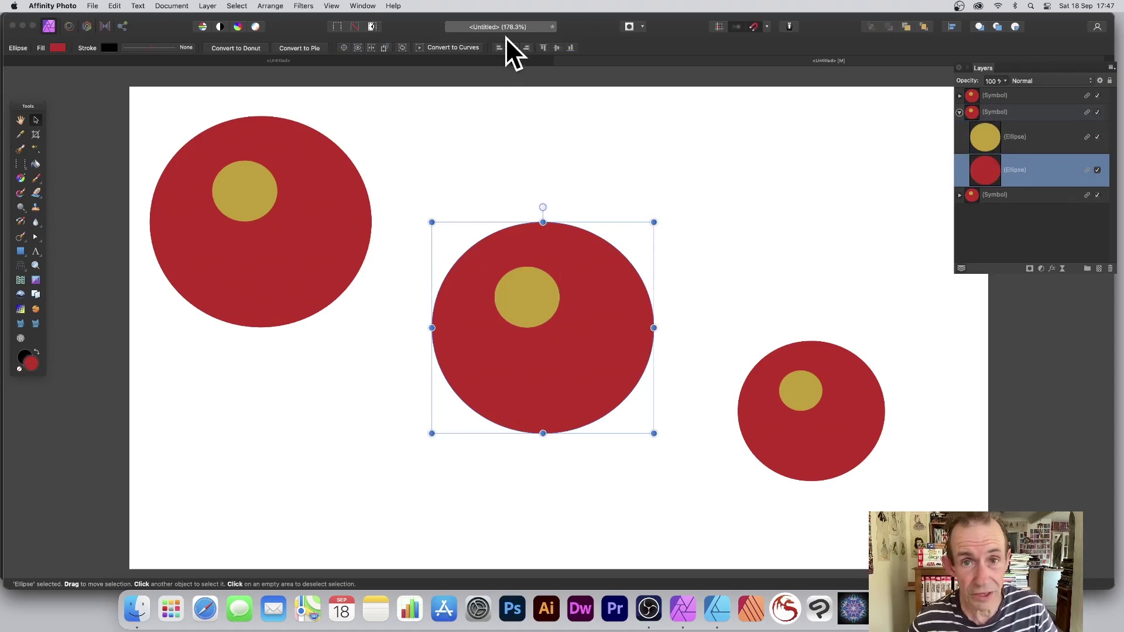
- Add a live Gaussian Blur with a raised radius, then select the middle symbol's gold ellipse
{"action": "left_click", "coordinate": [208, 6]}
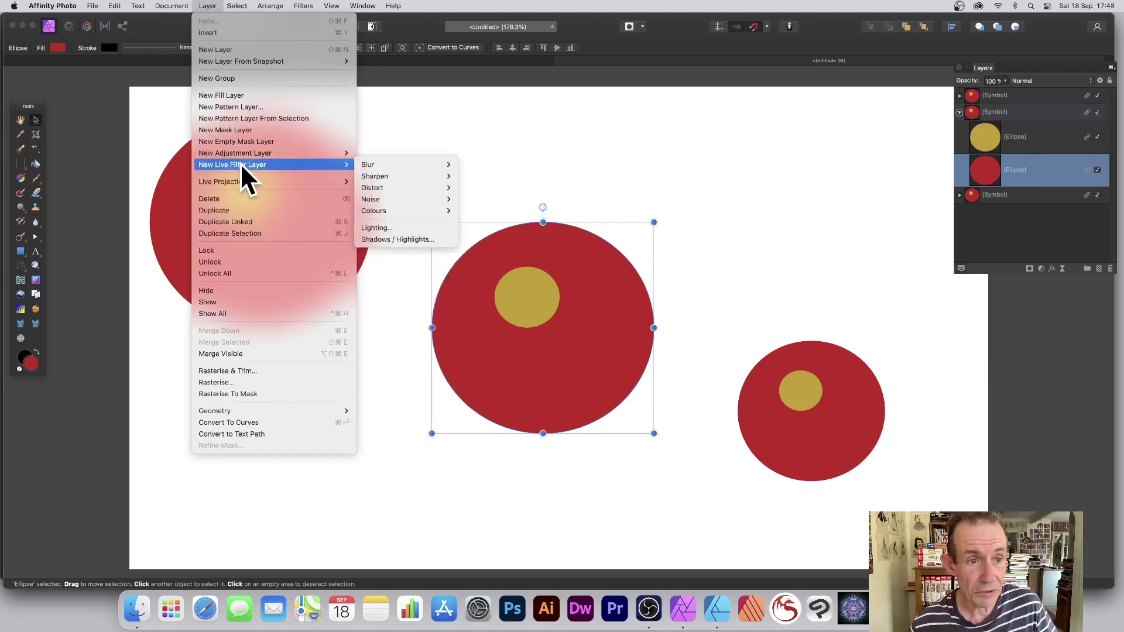
{"action": "mouse_move", "coordinate": [232, 164]}
{"action": "mouse_move", "coordinate": [368, 164]}
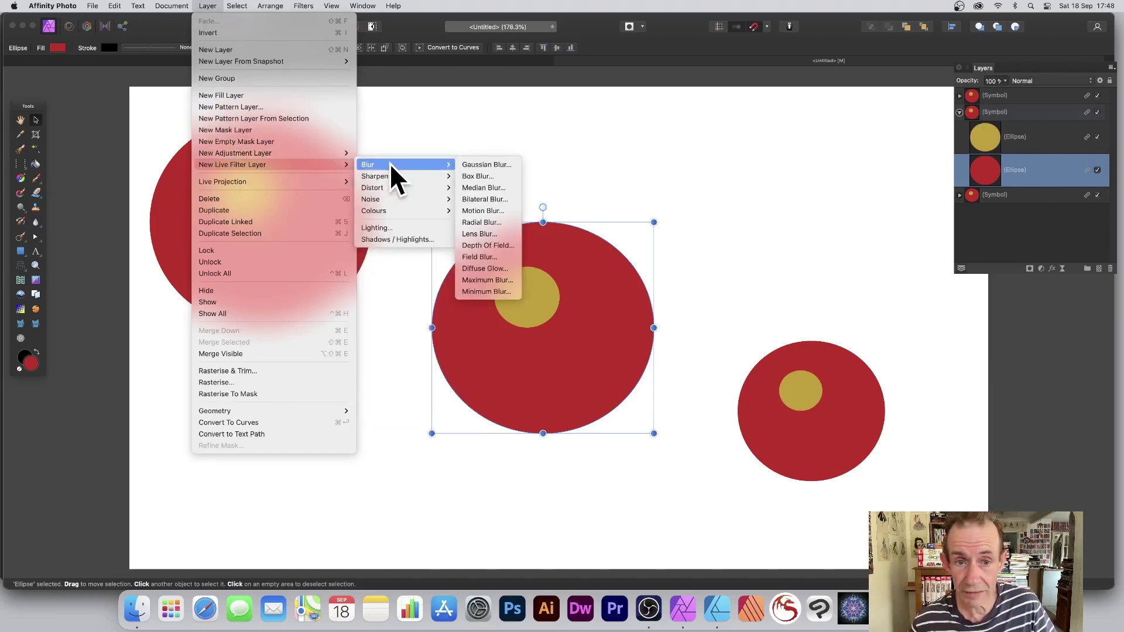
{"action": "left_click", "coordinate": [483, 163]}
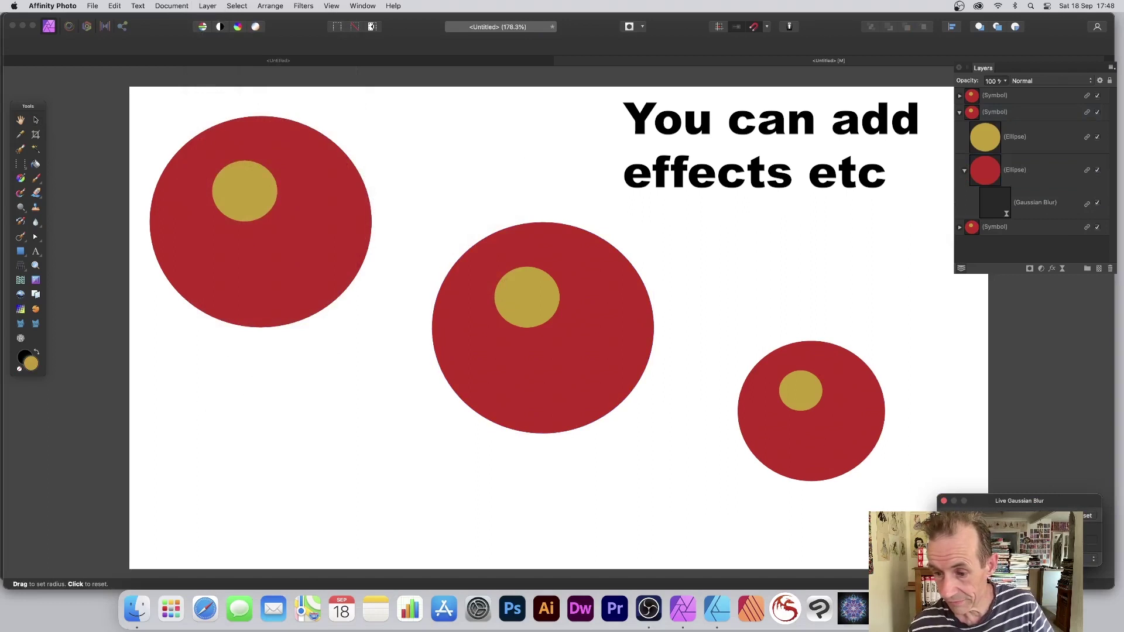
{"action": "left_click_drag", "start_coordinate": [527, 351], "coordinate": [615, 352]}
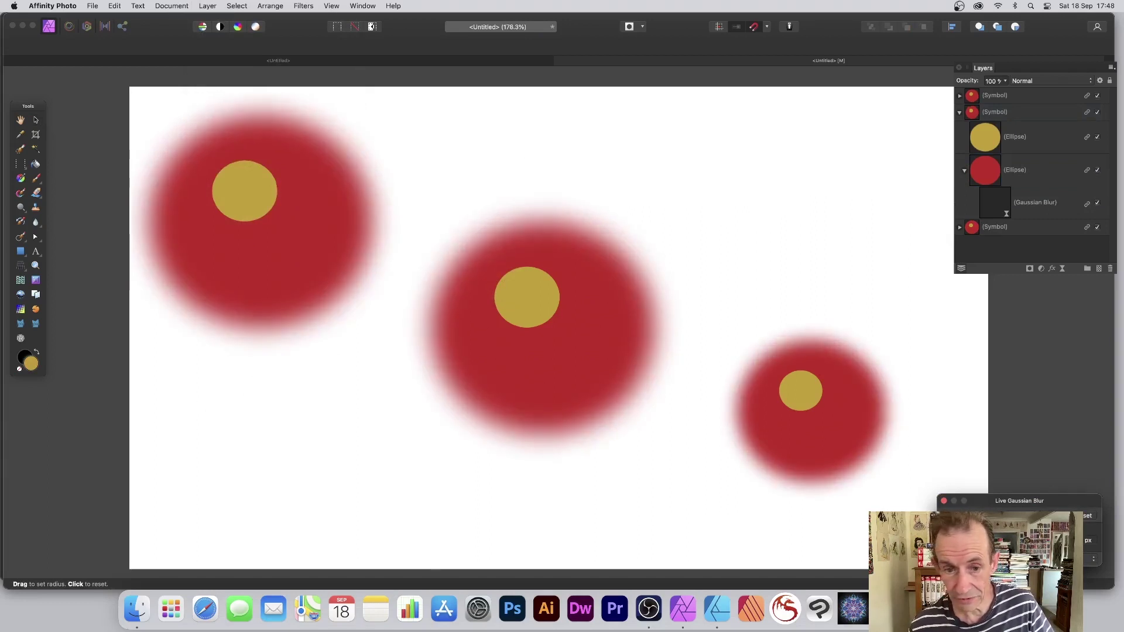
{"action": "left_click_drag", "start_coordinate": [369, 200], "coordinate": [426, 201]}
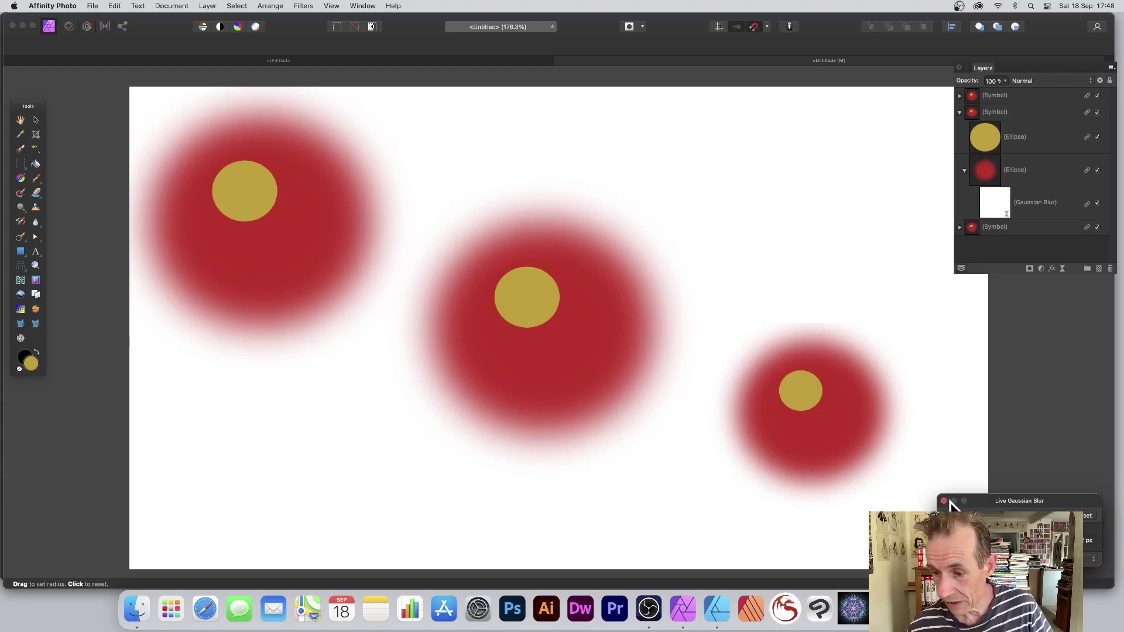
{"action": "left_click", "coordinate": [944, 501]}
{"action": "left_click", "coordinate": [806, 388]}
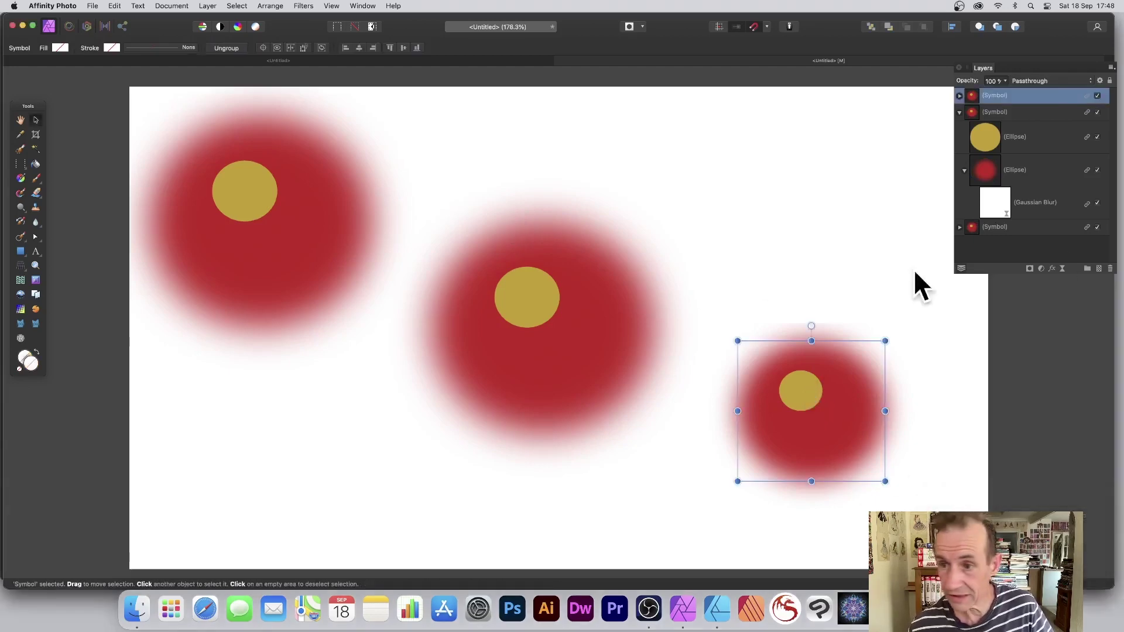
{"action": "left_click", "coordinate": [988, 137]}
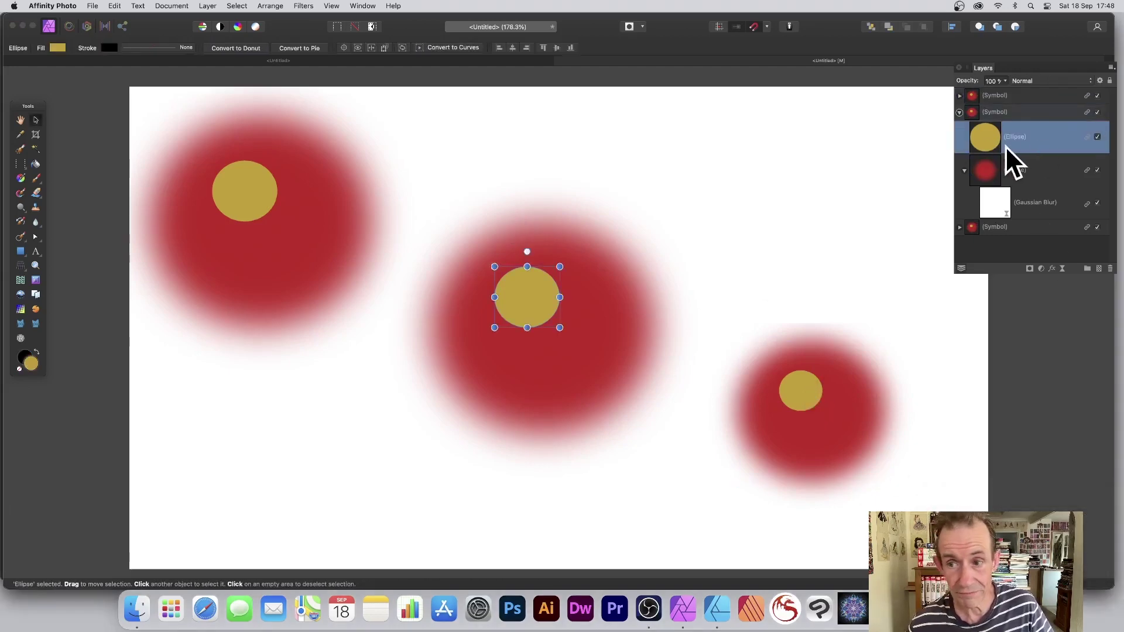
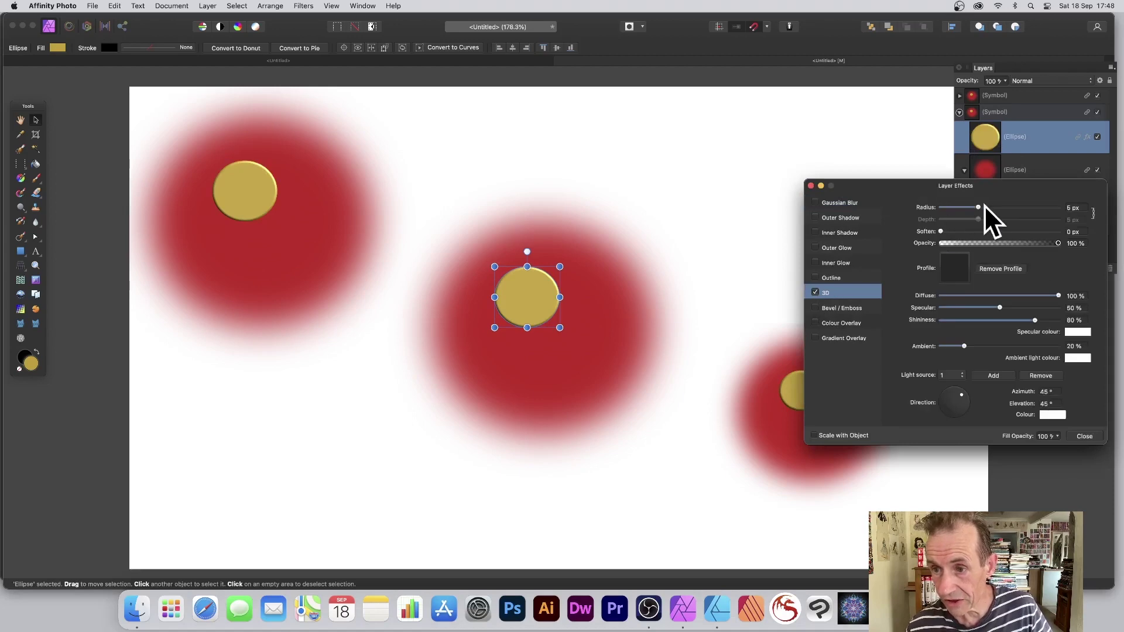
- Raise the 3D effect radius from 5 px to about 17 px and close Layer Effects
{"action": "left_click_drag", "start_coordinate": [978, 207], "coordinate": [1002, 207]}
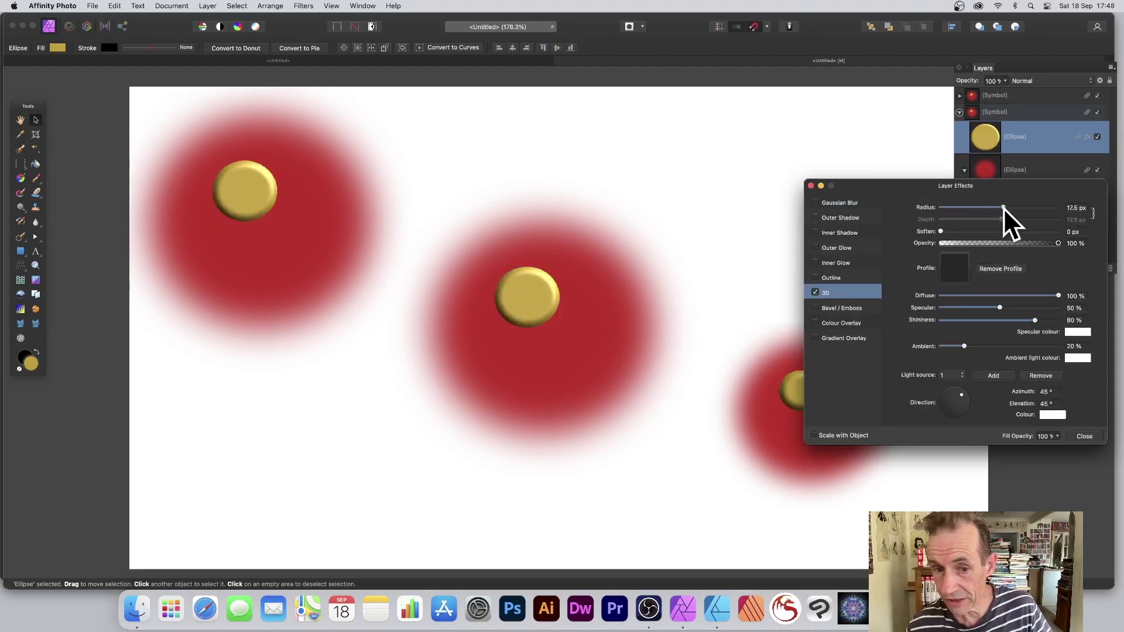
{"action": "left_click", "coordinate": [1084, 436]}
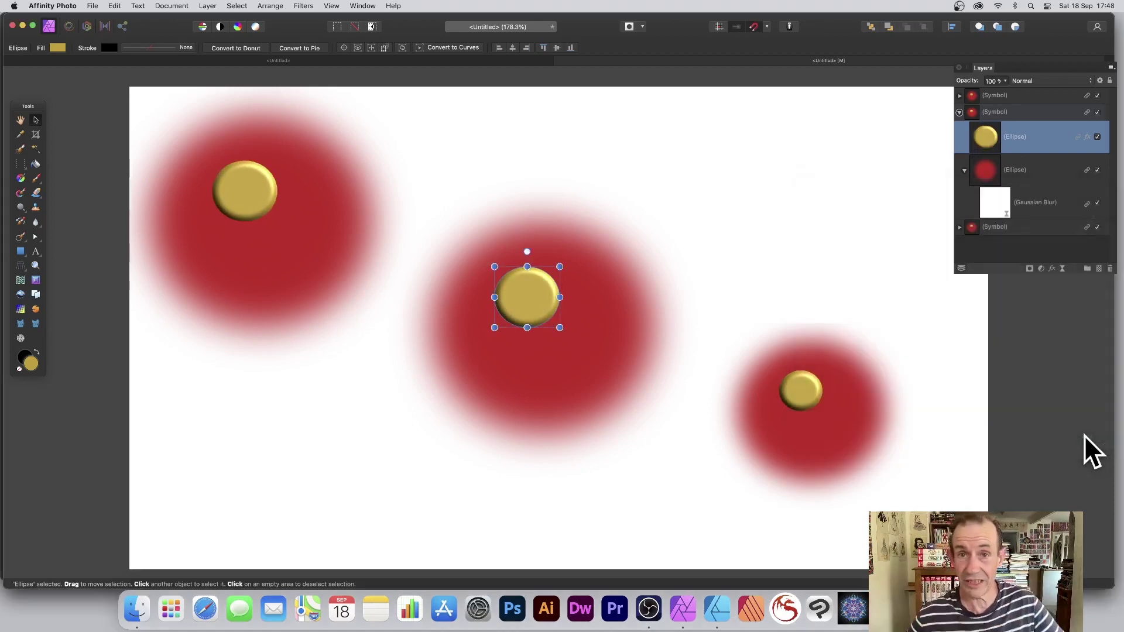
{"action": "scroll", "coordinate": [1083, 435], "scroll_direction": "up", "scroll_amount": 2}
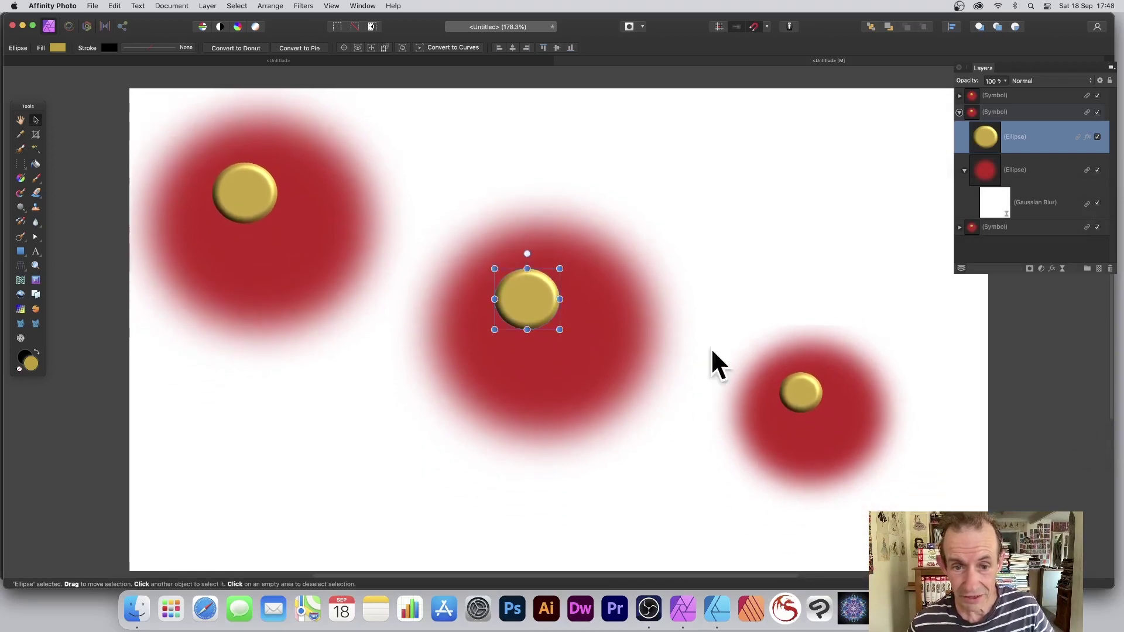
- Collapse the symbol's layers and bring up the View > Studio panel list
{"action": "left_click", "coordinate": [960, 112]}
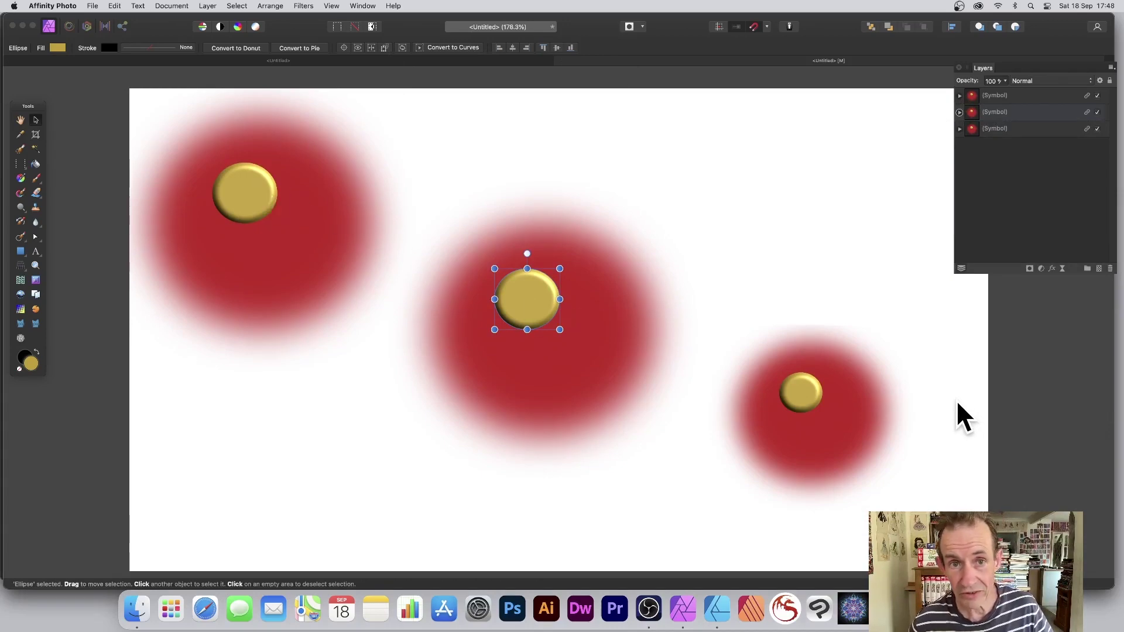
{"action": "left_click", "coordinate": [330, 6]}
{"action": "mouse_move", "coordinate": [335, 244]}
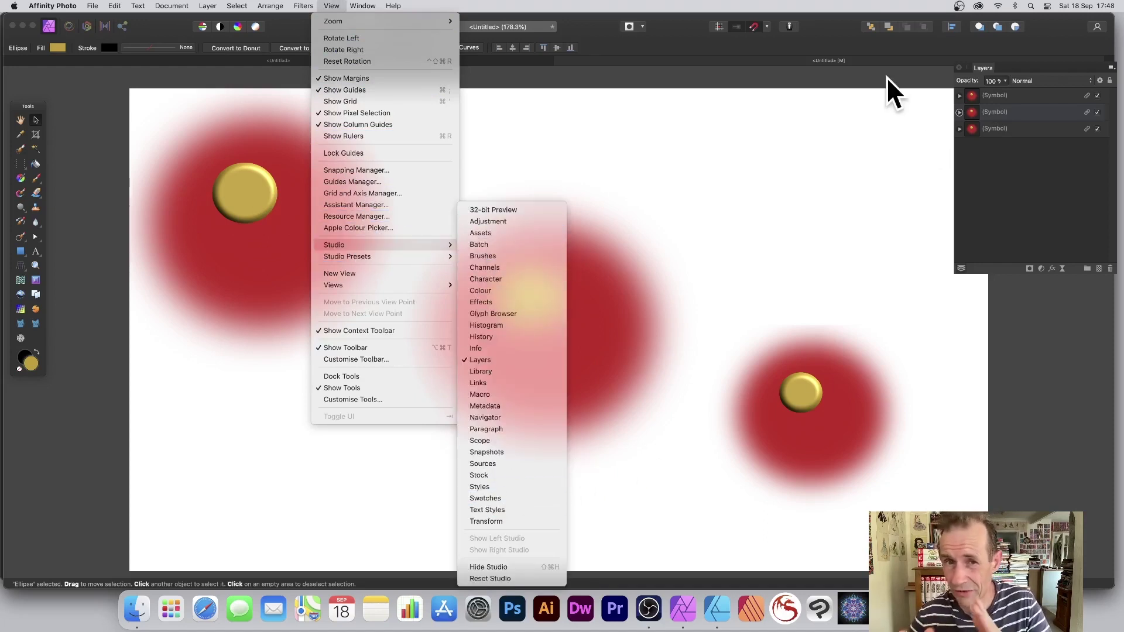
- Enlarge the gold ellipse, then move the red circle right and down and shrink it
{"action": "left_click", "coordinate": [959, 97]}
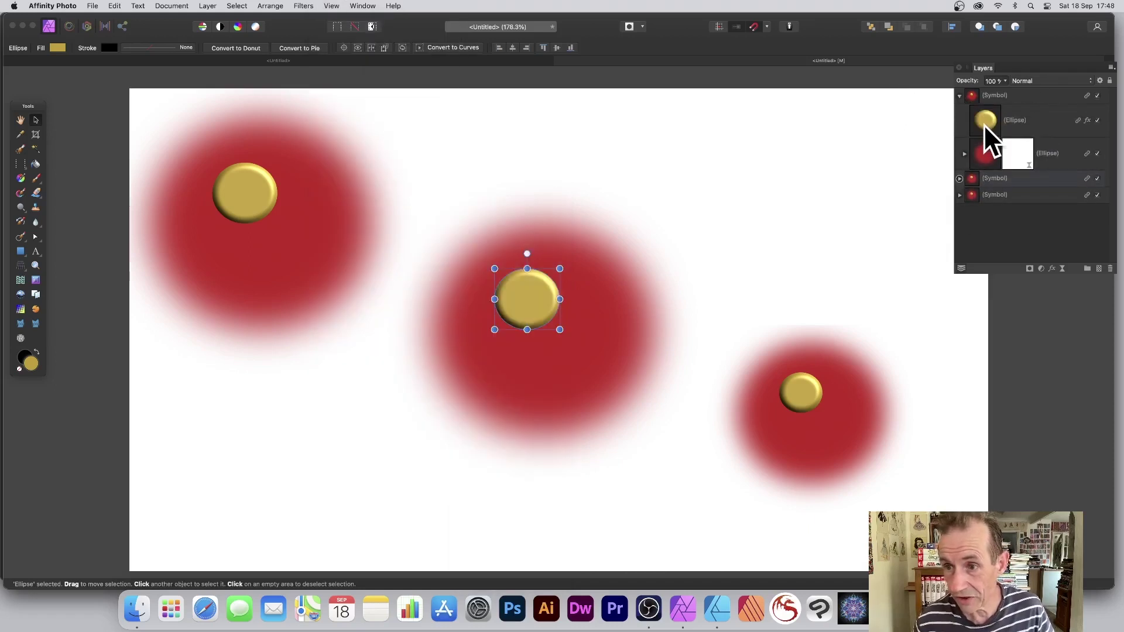
{"action": "left_click", "coordinate": [983, 123]}
{"action": "mouse_move", "coordinate": [822, 413]}
{"action": "left_mouse_down"}
{"action": "mouse_move", "coordinate": [847, 430]}
{"action": "mouse_move", "coordinate": [829, 422]}
{"action": "mouse_move", "coordinate": [837, 385]}
{"action": "left_mouse_up"}
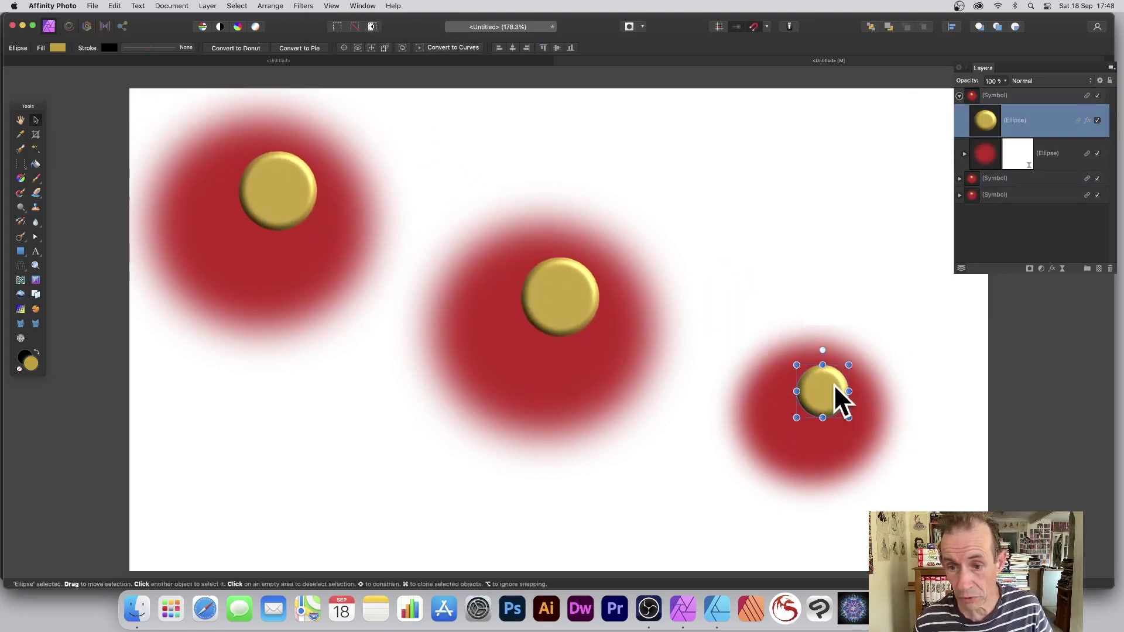
{"action": "left_click_drag", "start_coordinate": [771, 432], "coordinate": [817, 442]}
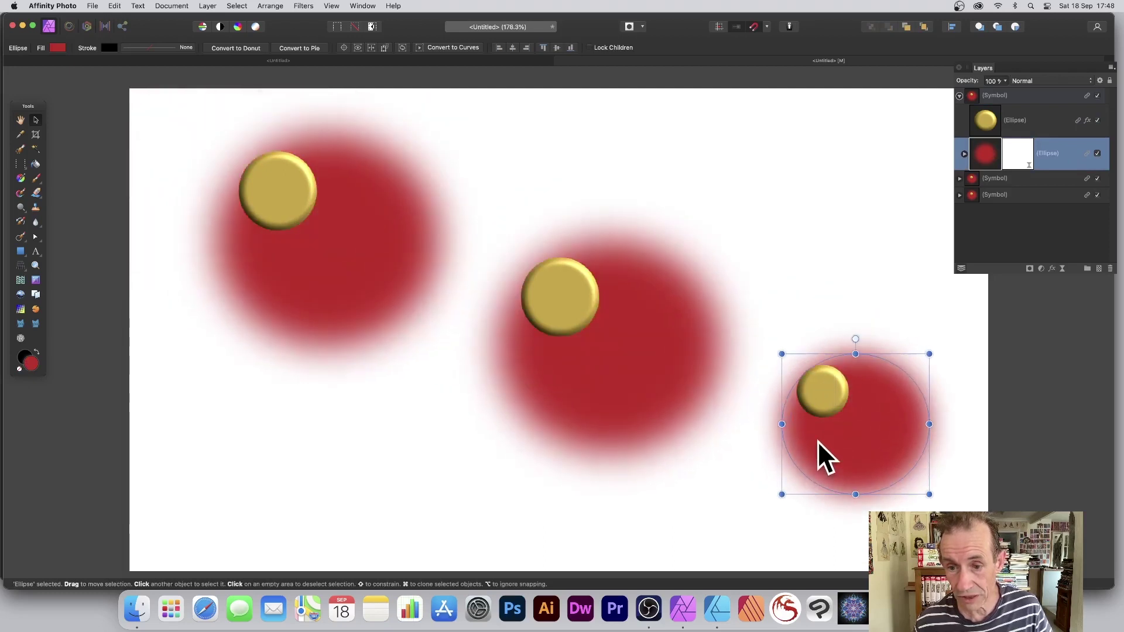
{"action": "left_click_drag", "start_coordinate": [781, 354], "coordinate": [812, 376]}
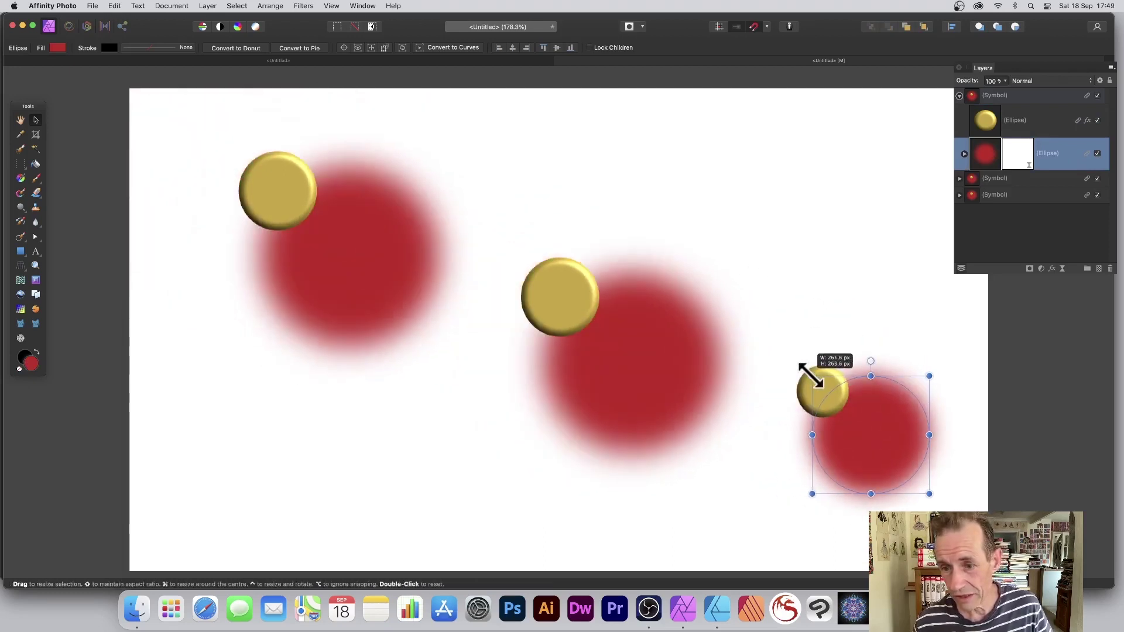
- Centre the gold ellipse on the red circle and open the document in Affinity Designer
{"action": "left_click", "coordinate": [204, 6]}
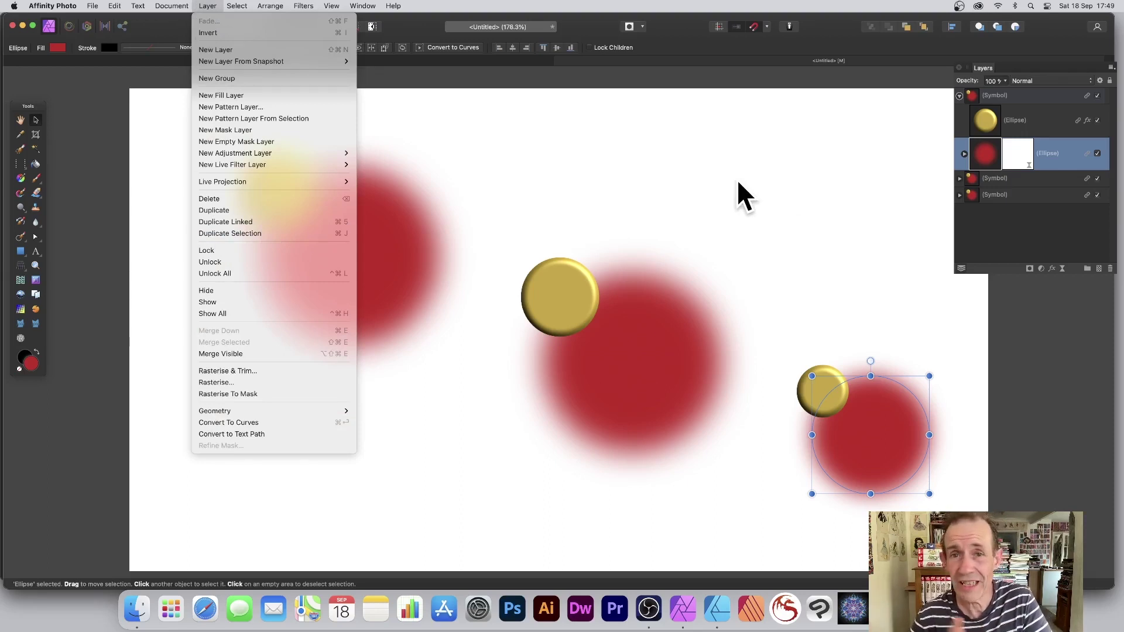
{"action": "left_click", "coordinate": [824, 368]}
{"action": "mouse_move", "coordinate": [830, 369]}
{"action": "left_mouse_down"}
{"action": "mouse_move", "coordinate": [882, 387]}
{"action": "mouse_move", "coordinate": [872, 400]}
{"action": "left_mouse_up"}
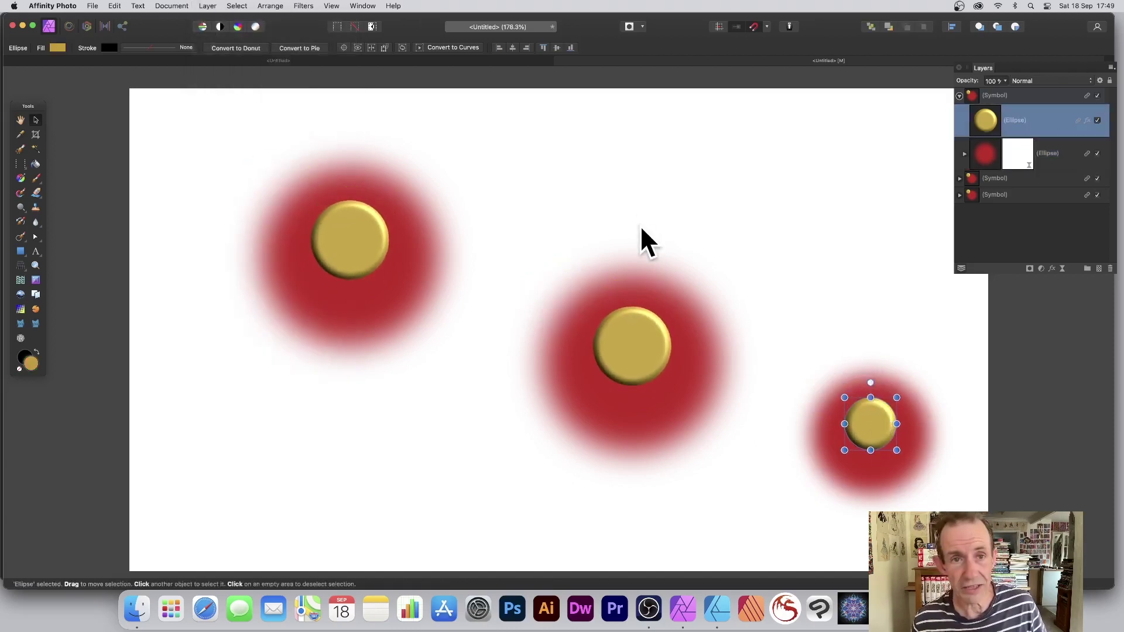
{"action": "left_click", "coordinate": [92, 8]}
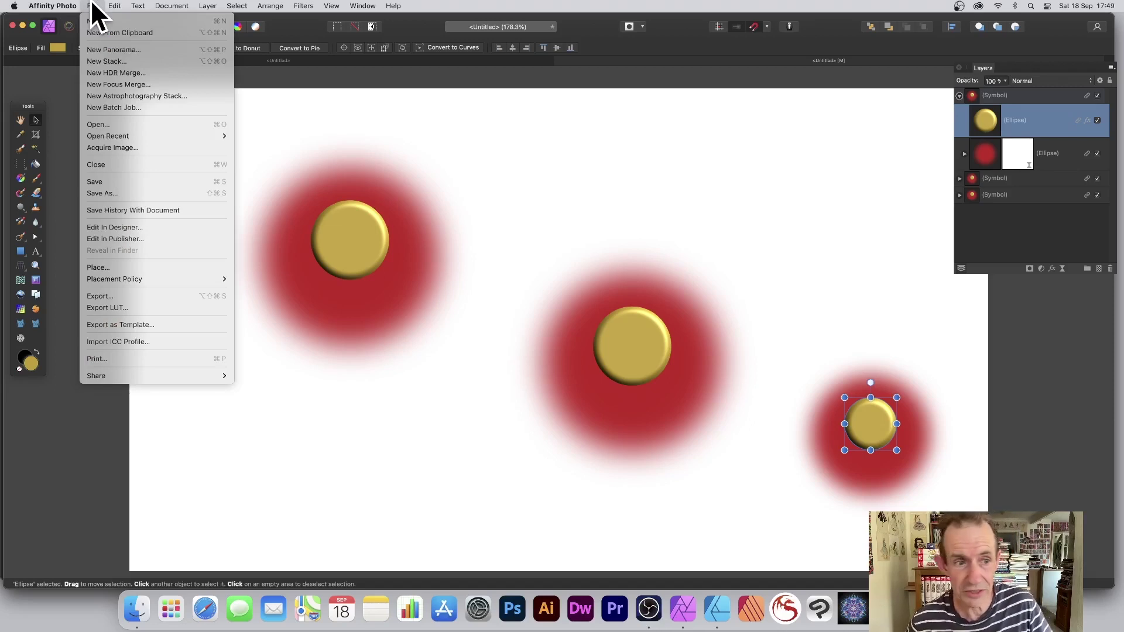
{"action": "left_click", "coordinate": [150, 226]}
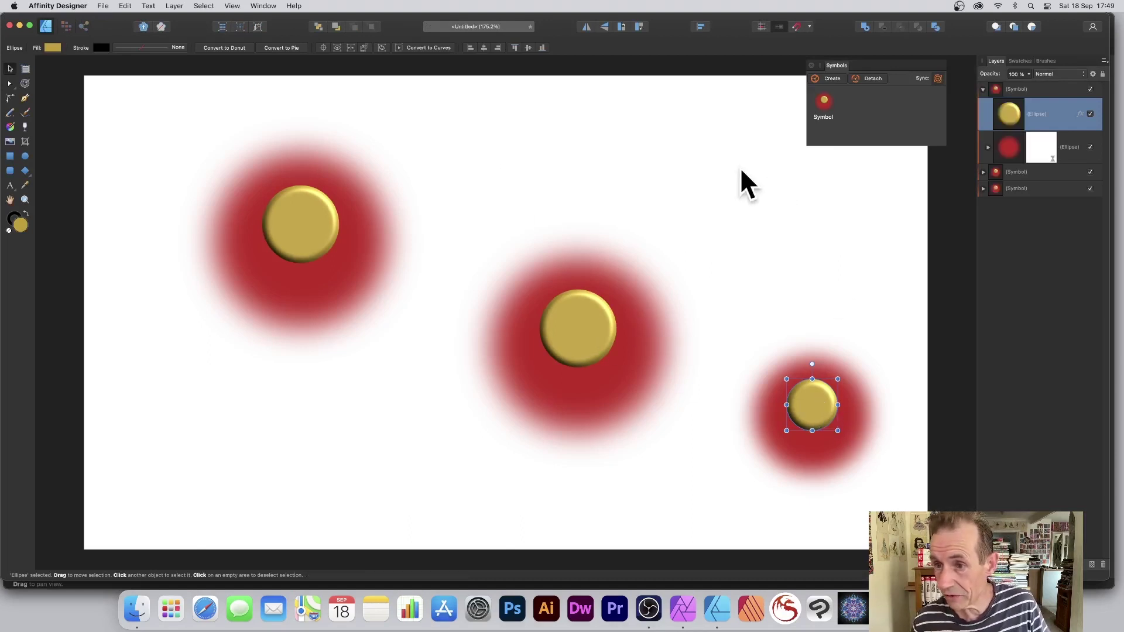
- Widen the gold ellipse into an oval and reveal the middle symbol's red circle blur layer
{"action": "mouse_move", "coordinate": [820, 400]}
{"action": "left_mouse_down"}
{"action": "mouse_move", "coordinate": [850, 442]}
{"action": "mouse_move", "coordinate": [809, 417]}
{"action": "left_mouse_up"}
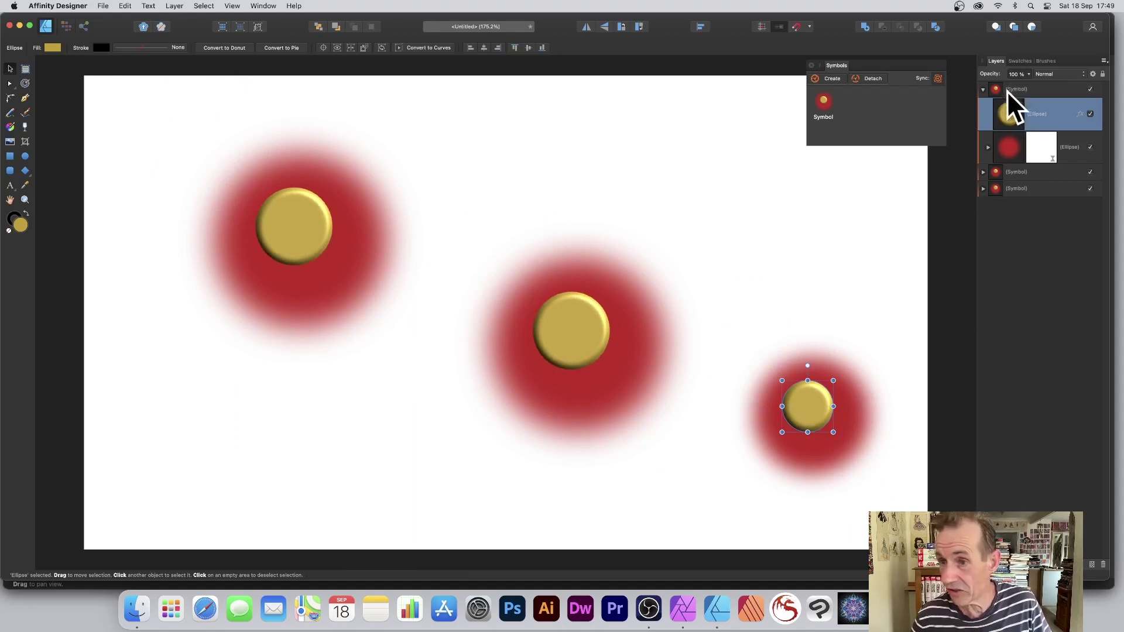
{"action": "mouse_move", "coordinate": [832, 431]}
{"action": "left_mouse_down"}
{"action": "mouse_move", "coordinate": [851, 431]}
{"action": "mouse_move", "coordinate": [793, 372]}
{"action": "left_mouse_up"}
{"action": "left_click", "coordinate": [983, 172]}
{"action": "left_click", "coordinate": [1019, 202]}
{"action": "left_click", "coordinate": [1015, 227]}
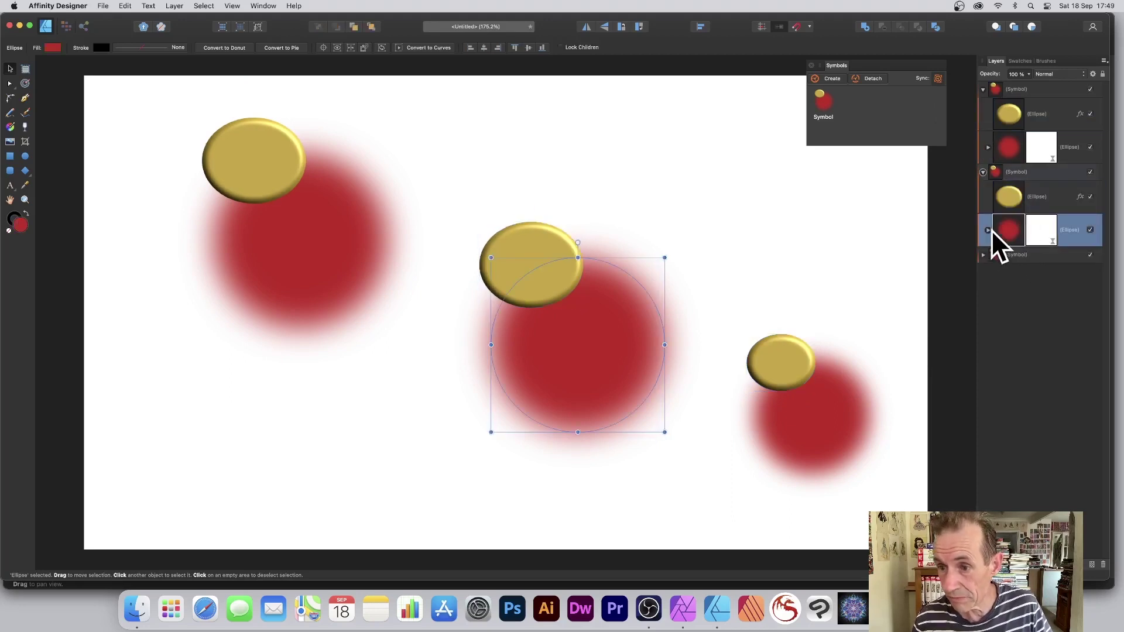
{"action": "left_click", "coordinate": [988, 230]}
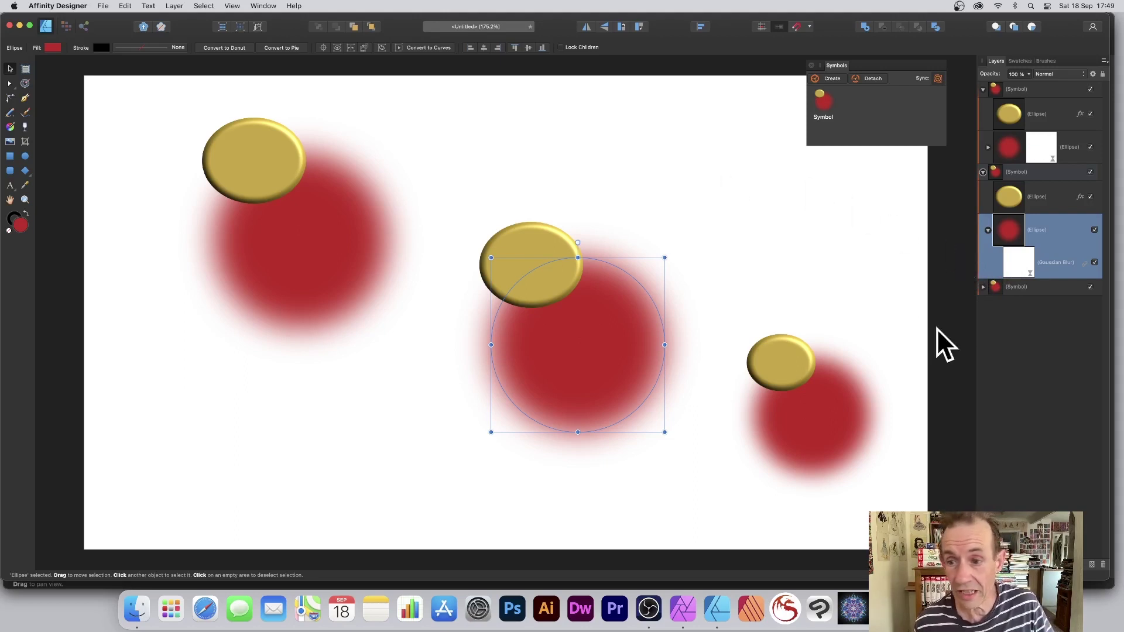
- Duplicate the red circle's Gaussian Blur onto the gold ellipse
{"action": "left_click", "coordinate": [1014, 266]}
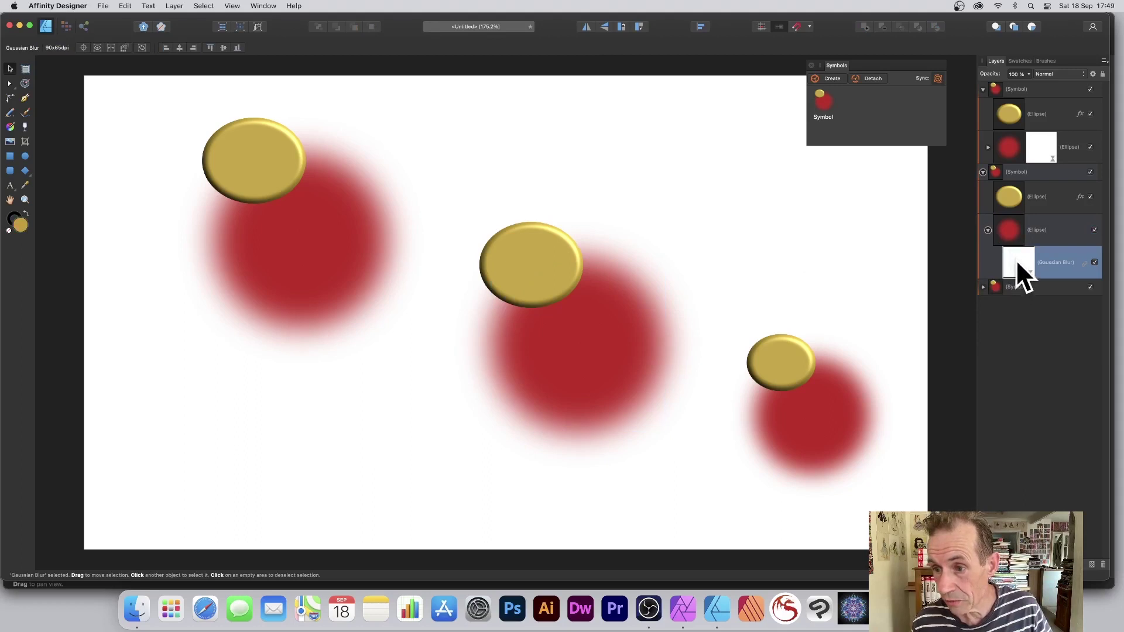
{"action": "right_click", "coordinate": [1015, 262]}
{"action": "left_click", "coordinate": [1031, 328]}
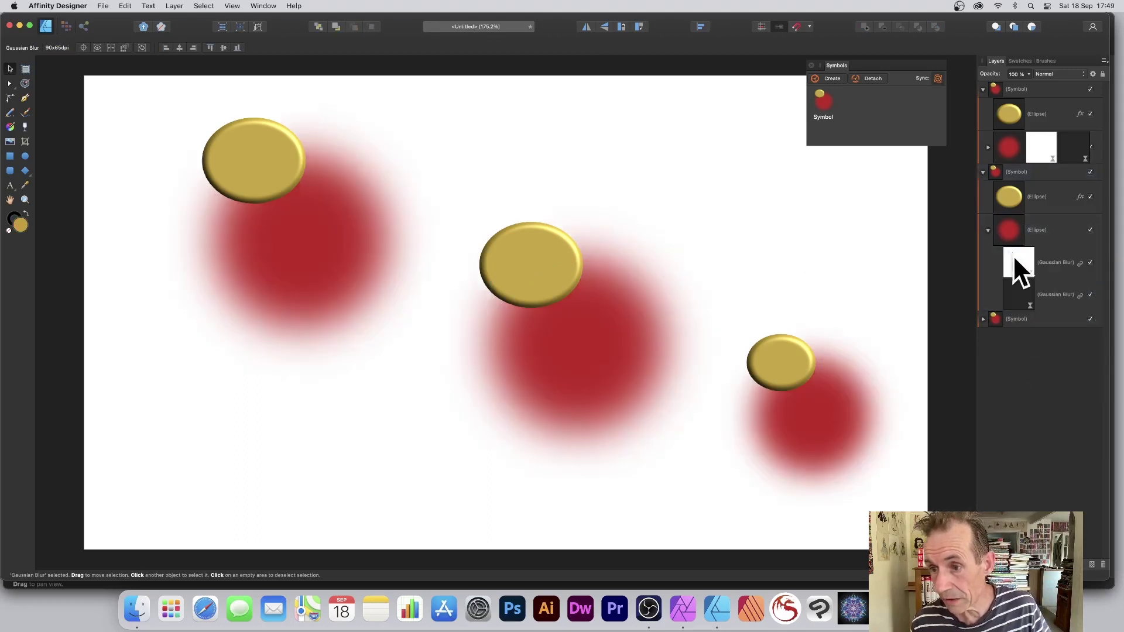
{"action": "mouse_move", "coordinate": [1017, 289]}
{"action": "left_mouse_down"}
{"action": "mouse_move", "coordinate": [1037, 242]}
{"action": "mouse_move", "coordinate": [1022, 201]}
{"action": "left_mouse_up"}
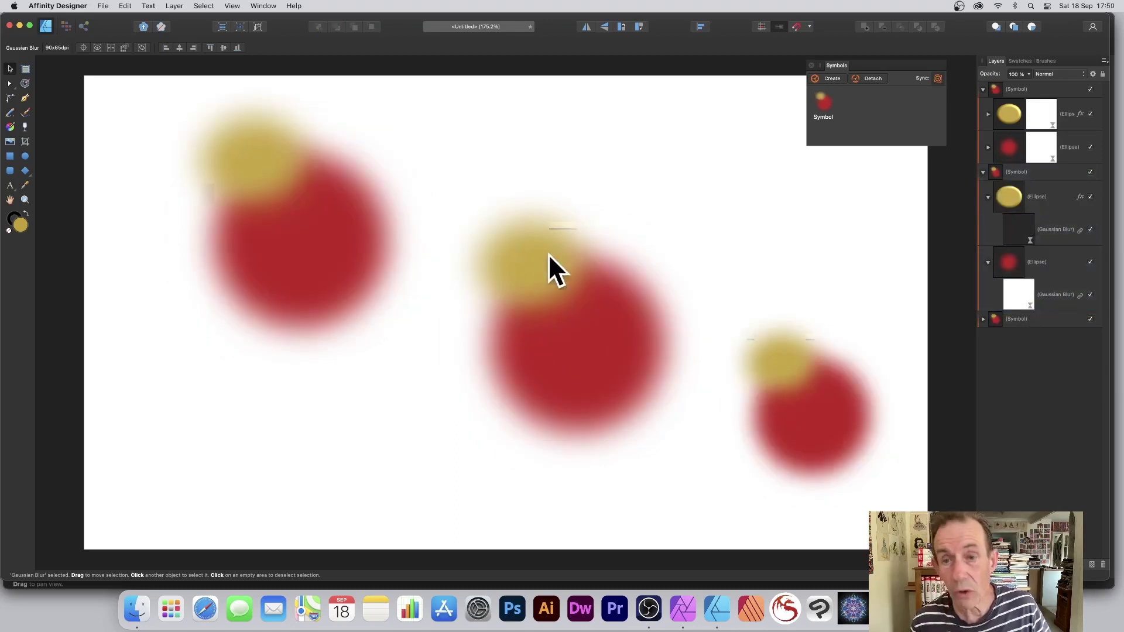
- Enlarge the blurred gold shape into a bigger circle and shift the left symbol down-left
{"action": "left_click_drag", "start_coordinate": [547, 266], "coordinate": [535, 223]}
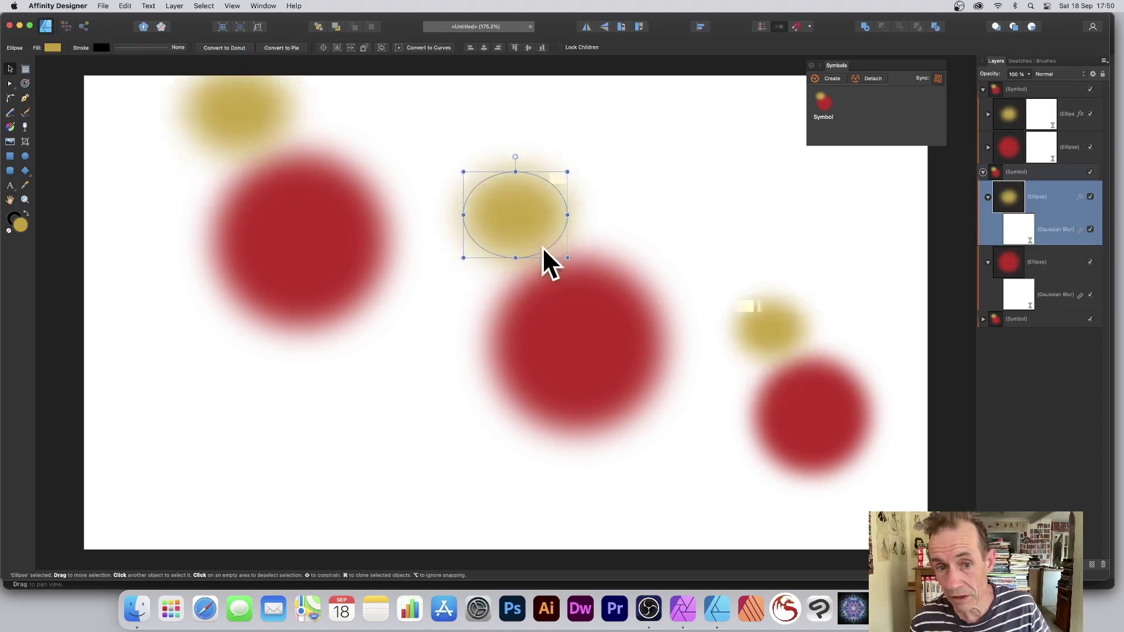
{"action": "left_click_drag", "start_coordinate": [567, 257], "coordinate": [609, 315]}
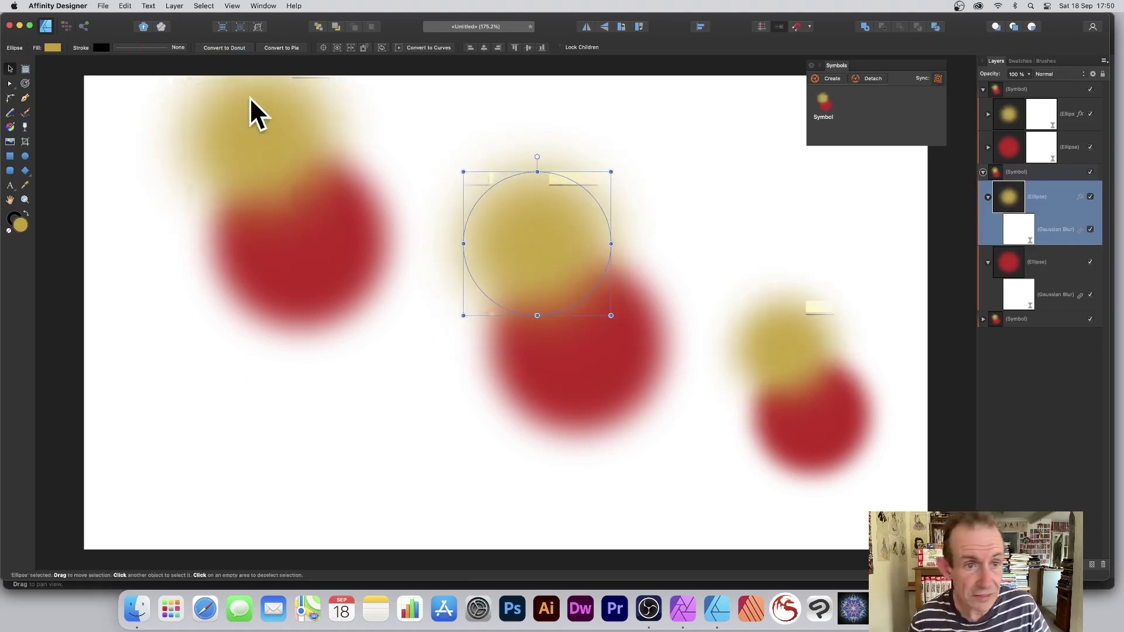
{"action": "left_click", "coordinate": [281, 141]}
{"action": "left_click_drag", "start_coordinate": [279, 127], "coordinate": [253, 151]}
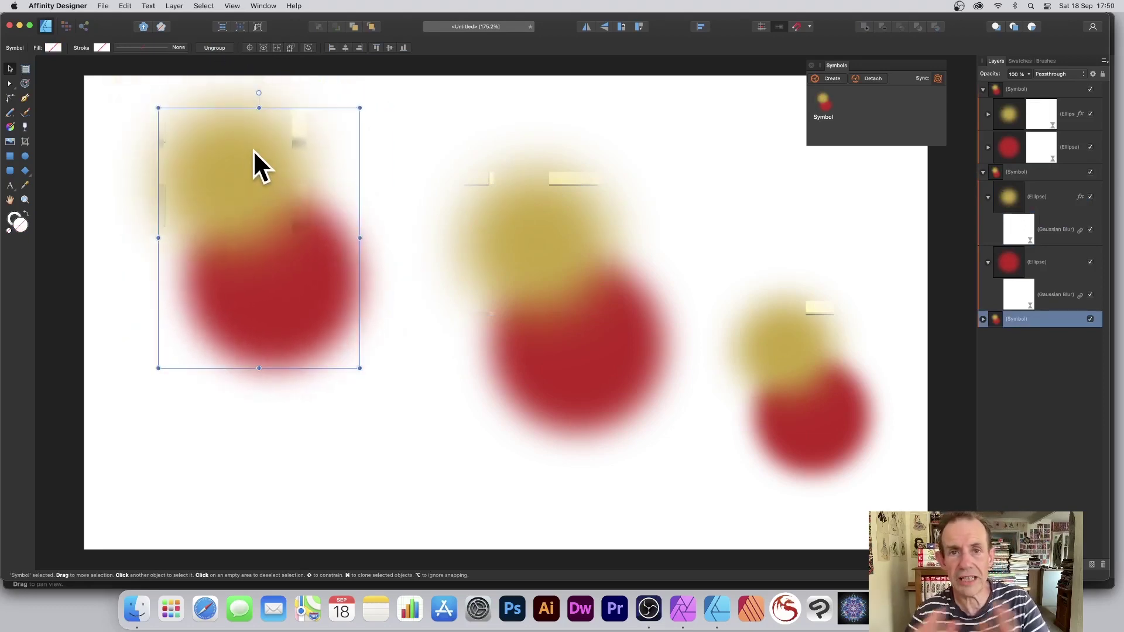
{"action": "left_click", "coordinate": [503, 207]}
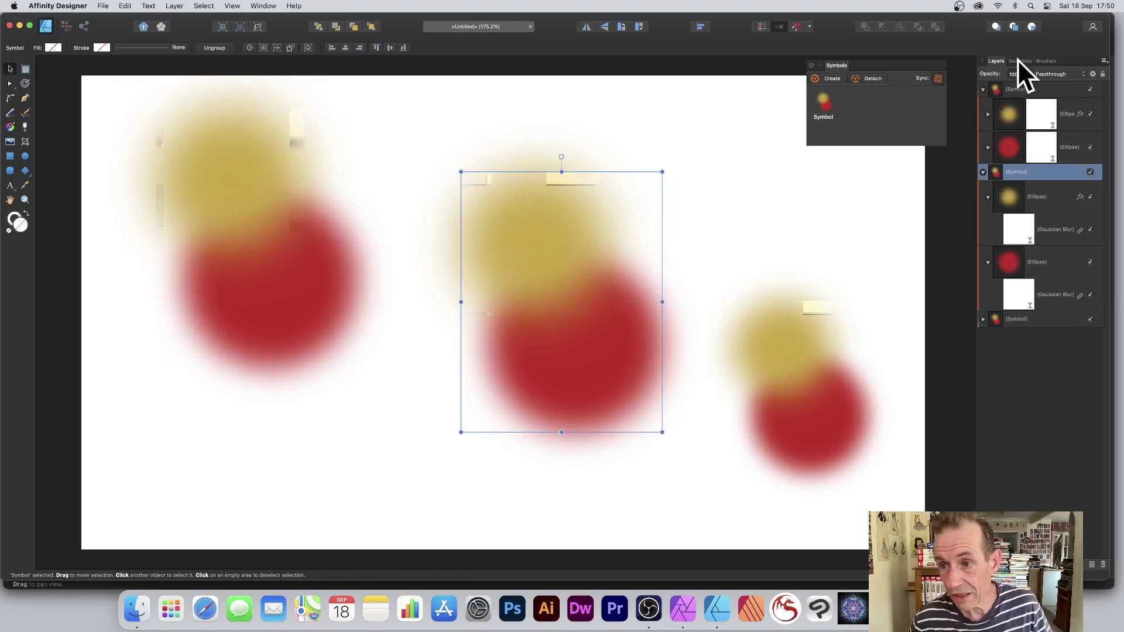
{"action": "left_click", "coordinate": [256, 238]}
{"action": "left_click", "coordinate": [103, 6]}
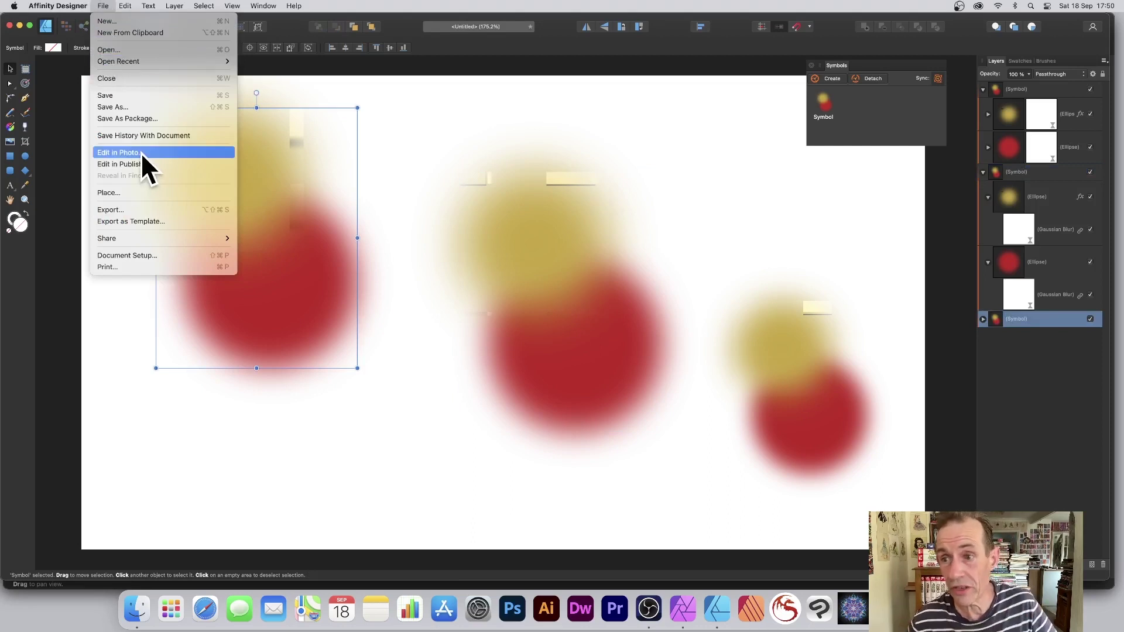
- Turn off the Gaussian Blur on both the red and gold circles
{"action": "left_click", "coordinate": [988, 150]}
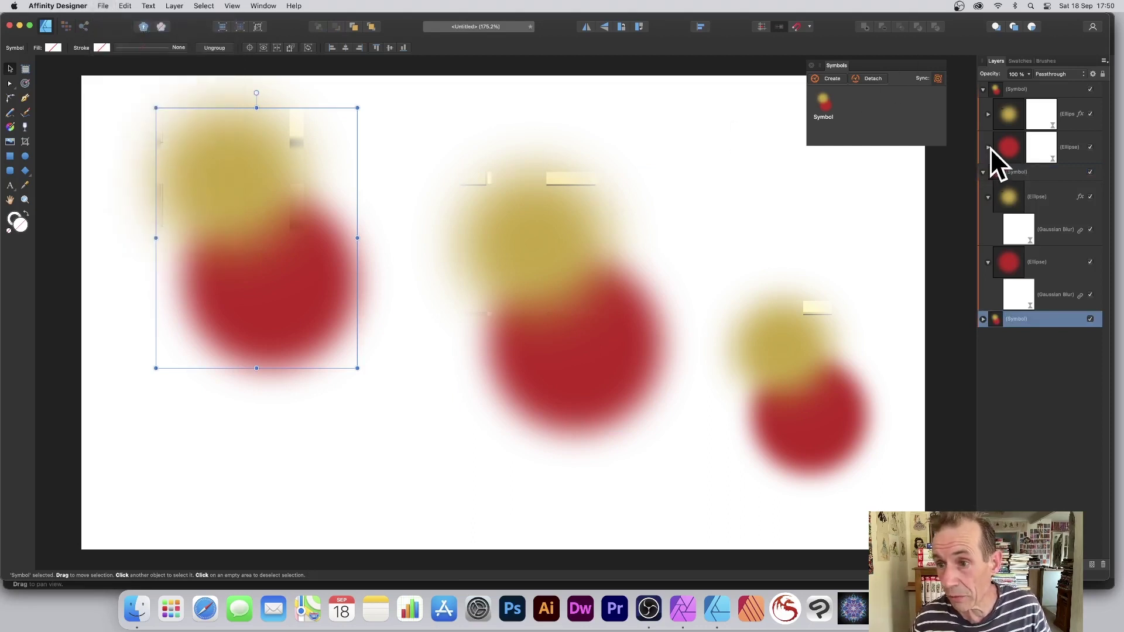
{"action": "left_click", "coordinate": [1023, 184]}
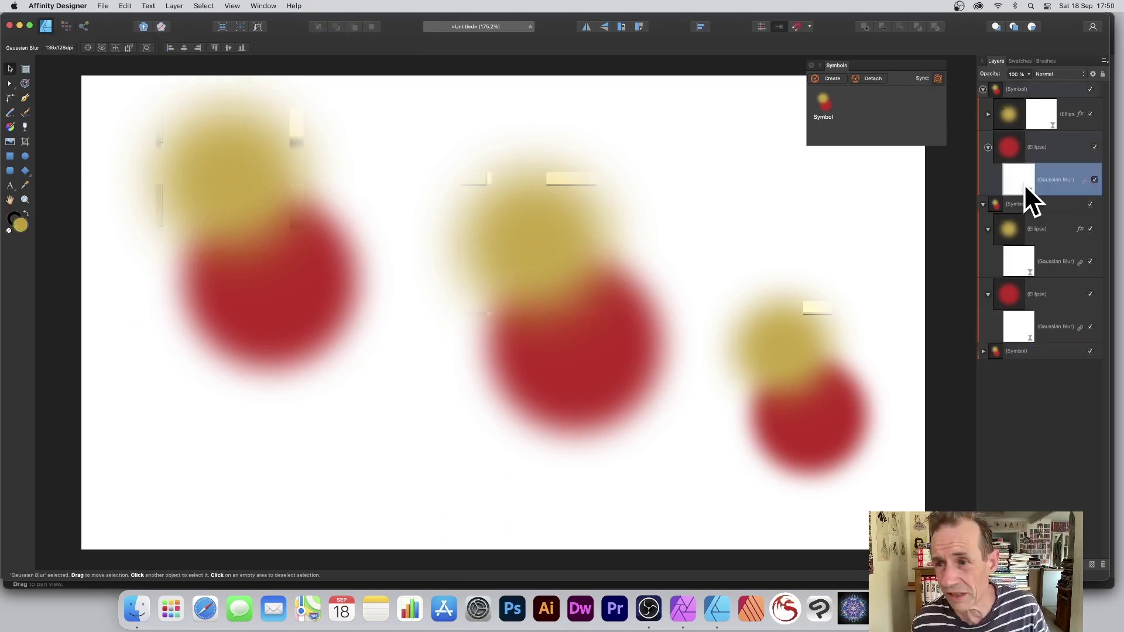
{"action": "left_click", "coordinate": [1089, 179]}
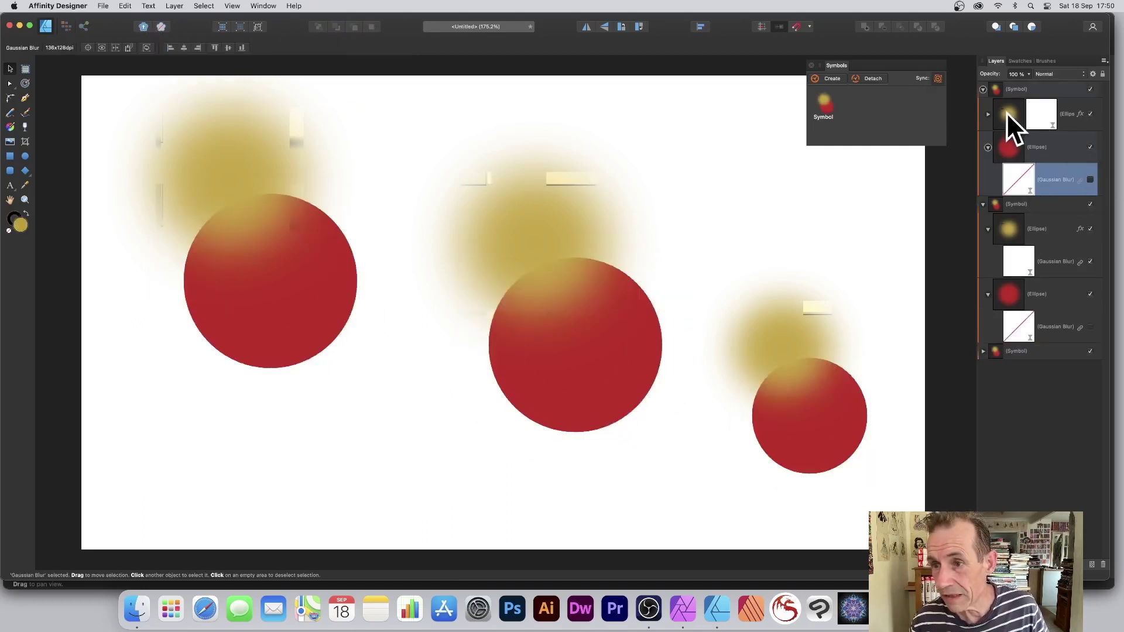
{"action": "left_click", "coordinate": [987, 114]}
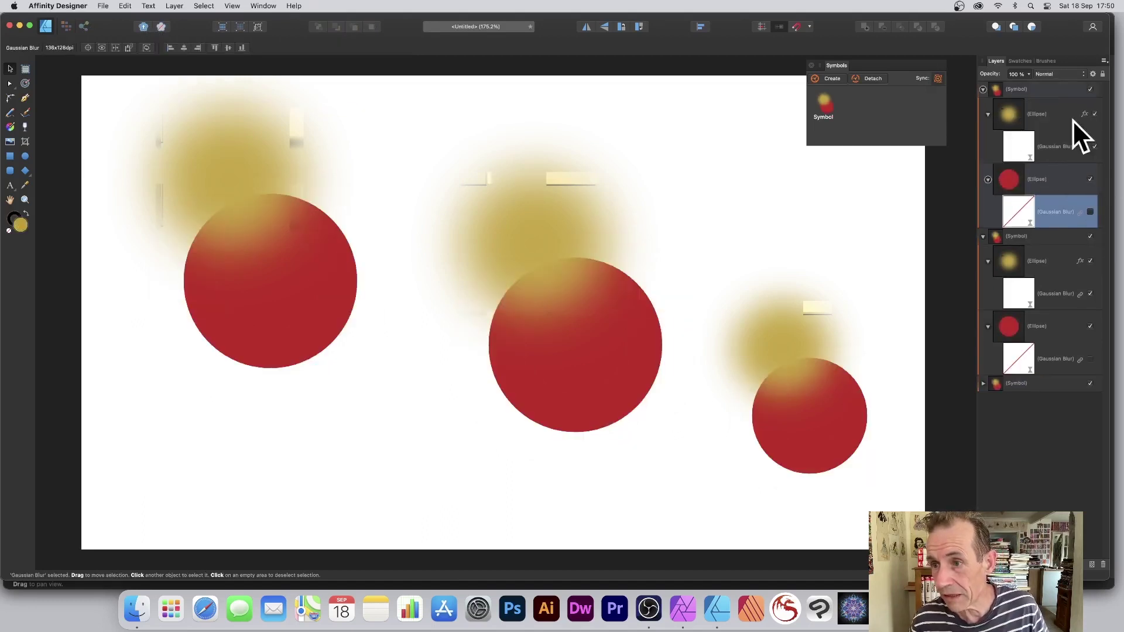
{"action": "left_click", "coordinate": [1090, 146]}
- Move the red circle left behind the gold circle
{"action": "left_click", "coordinate": [541, 233]}
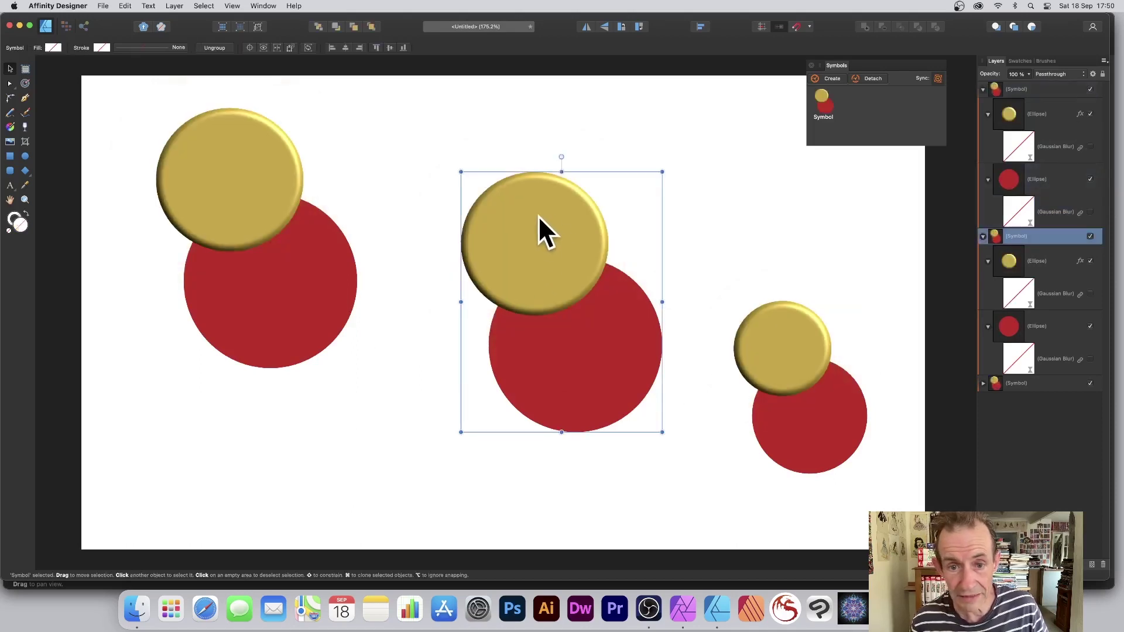
{"action": "left_click", "coordinate": [1016, 180]}
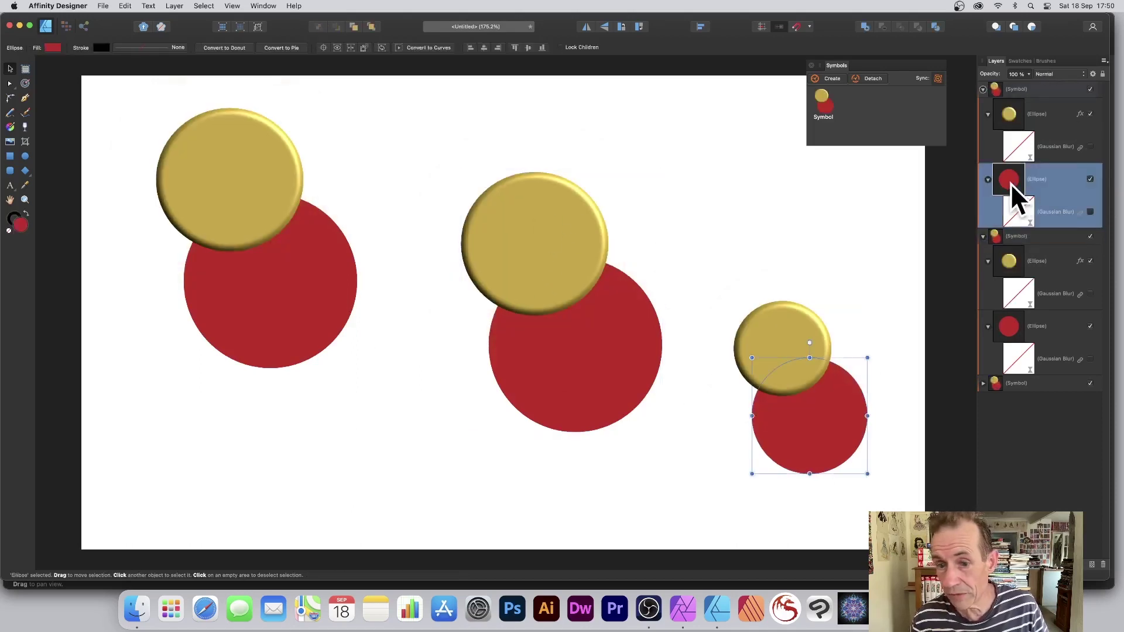
{"action": "left_click_drag", "start_coordinate": [806, 410], "coordinate": [762, 384]}
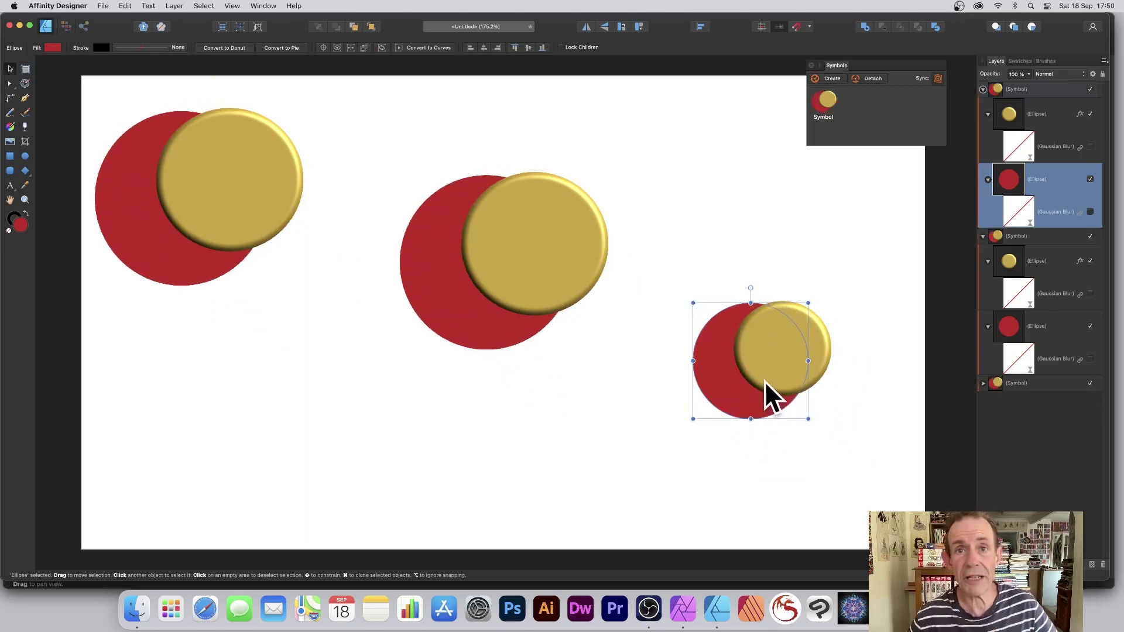